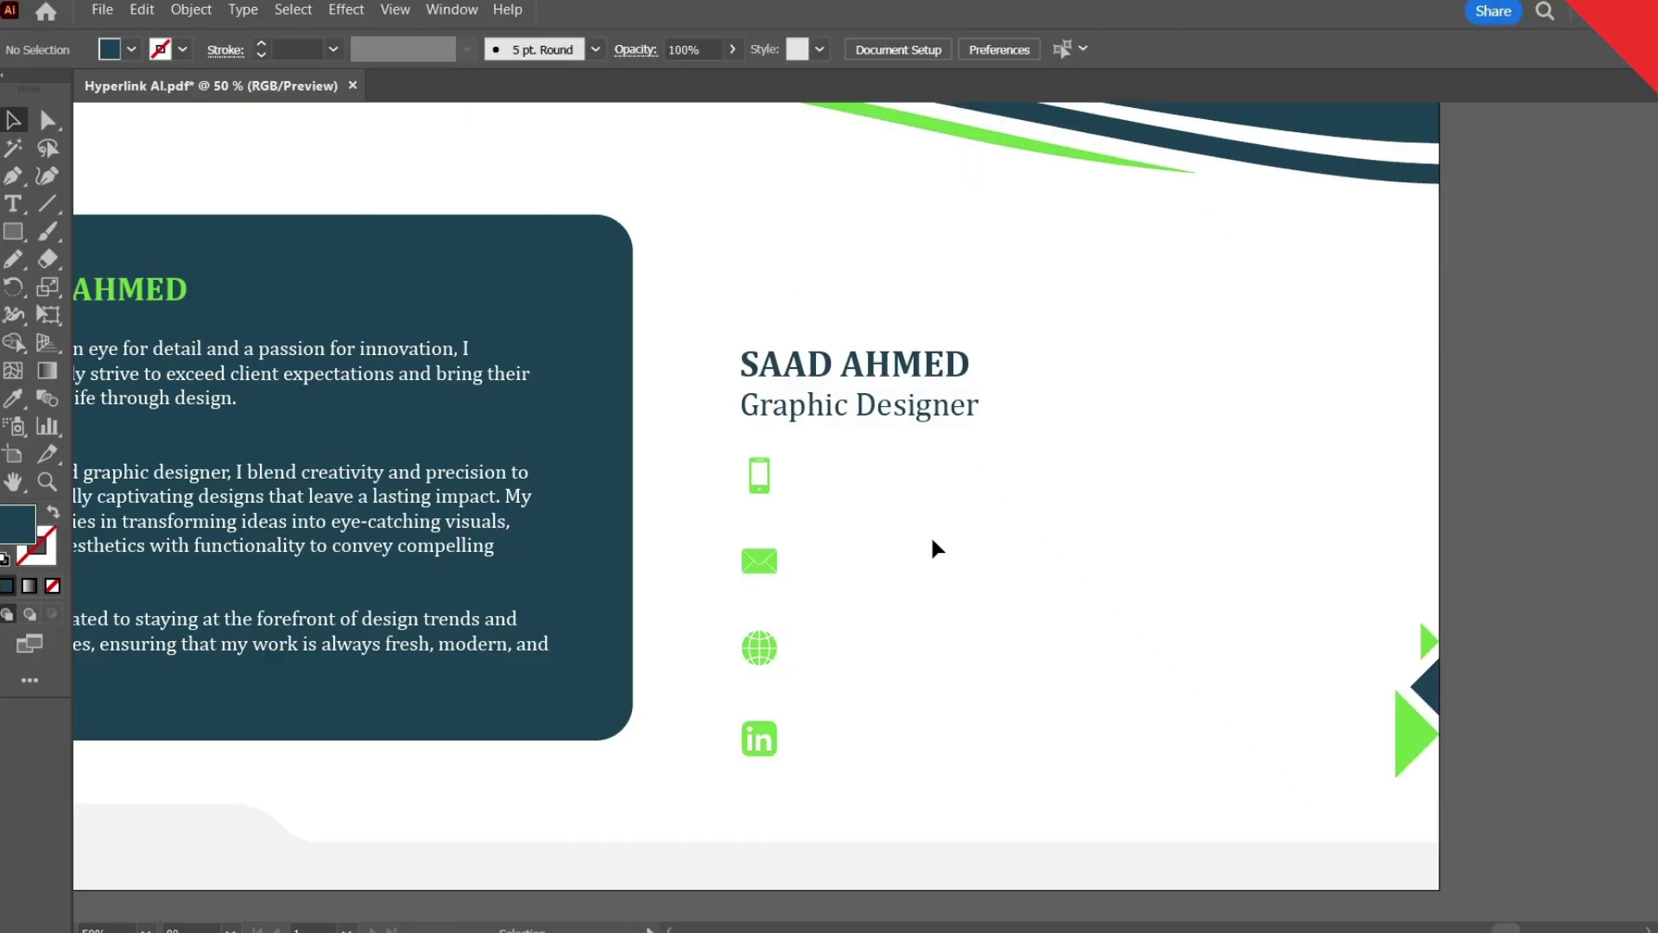
ctrl+alt+click(888, 544)
drag(874, 547, 911, 609)
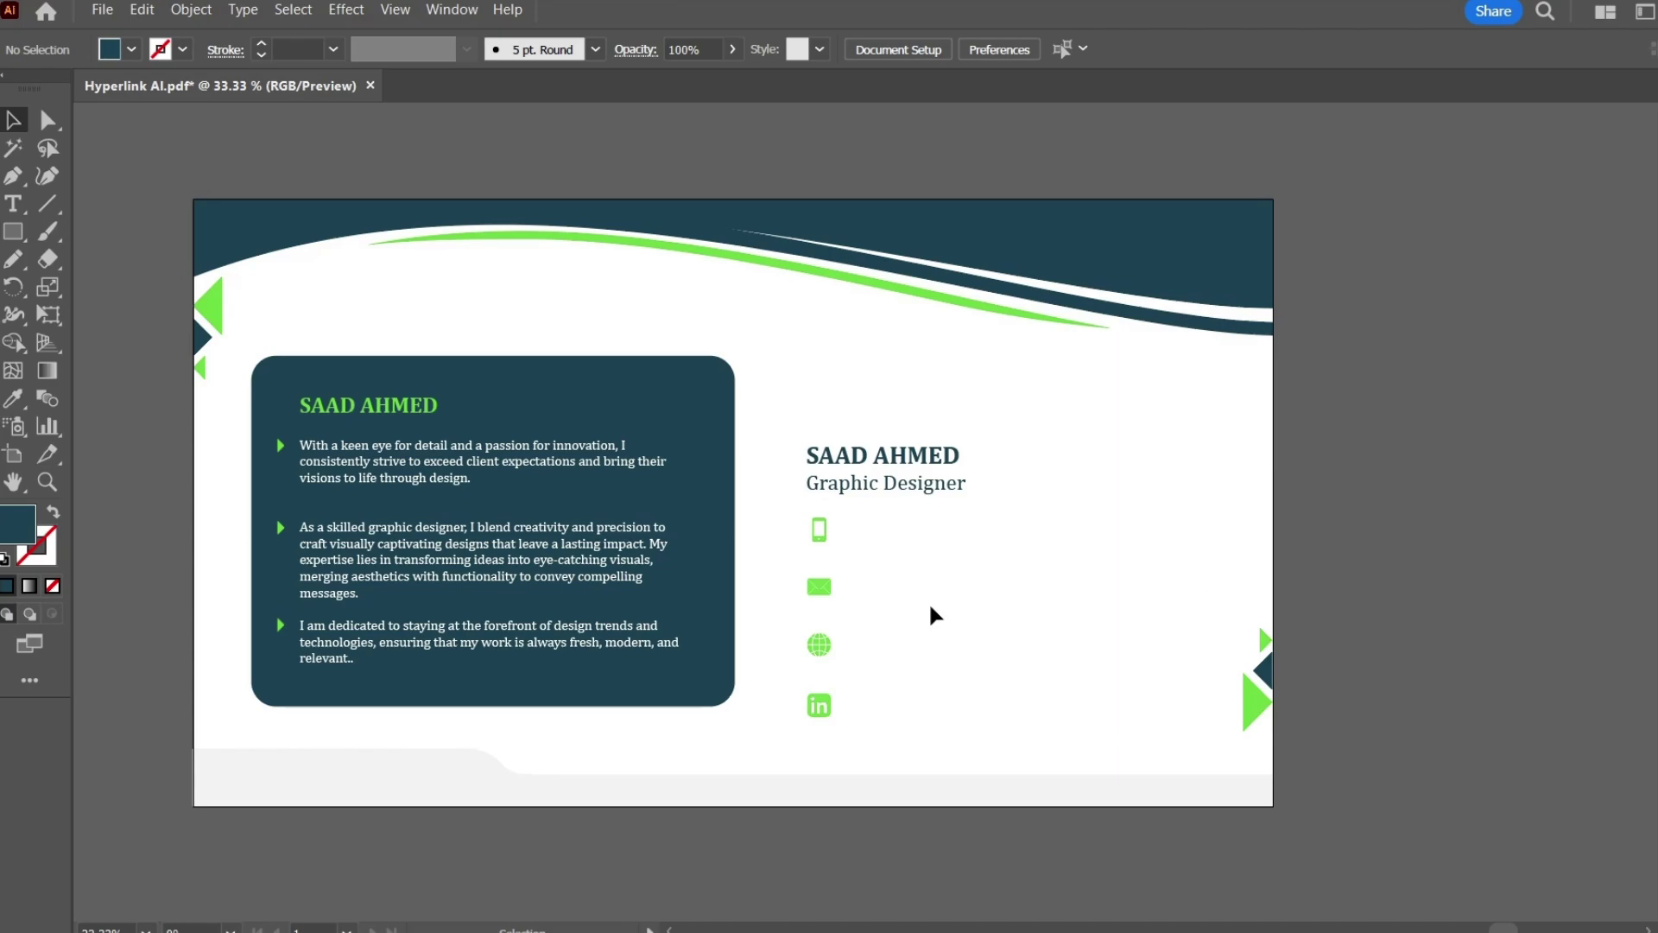
ctrl+click(904, 562)
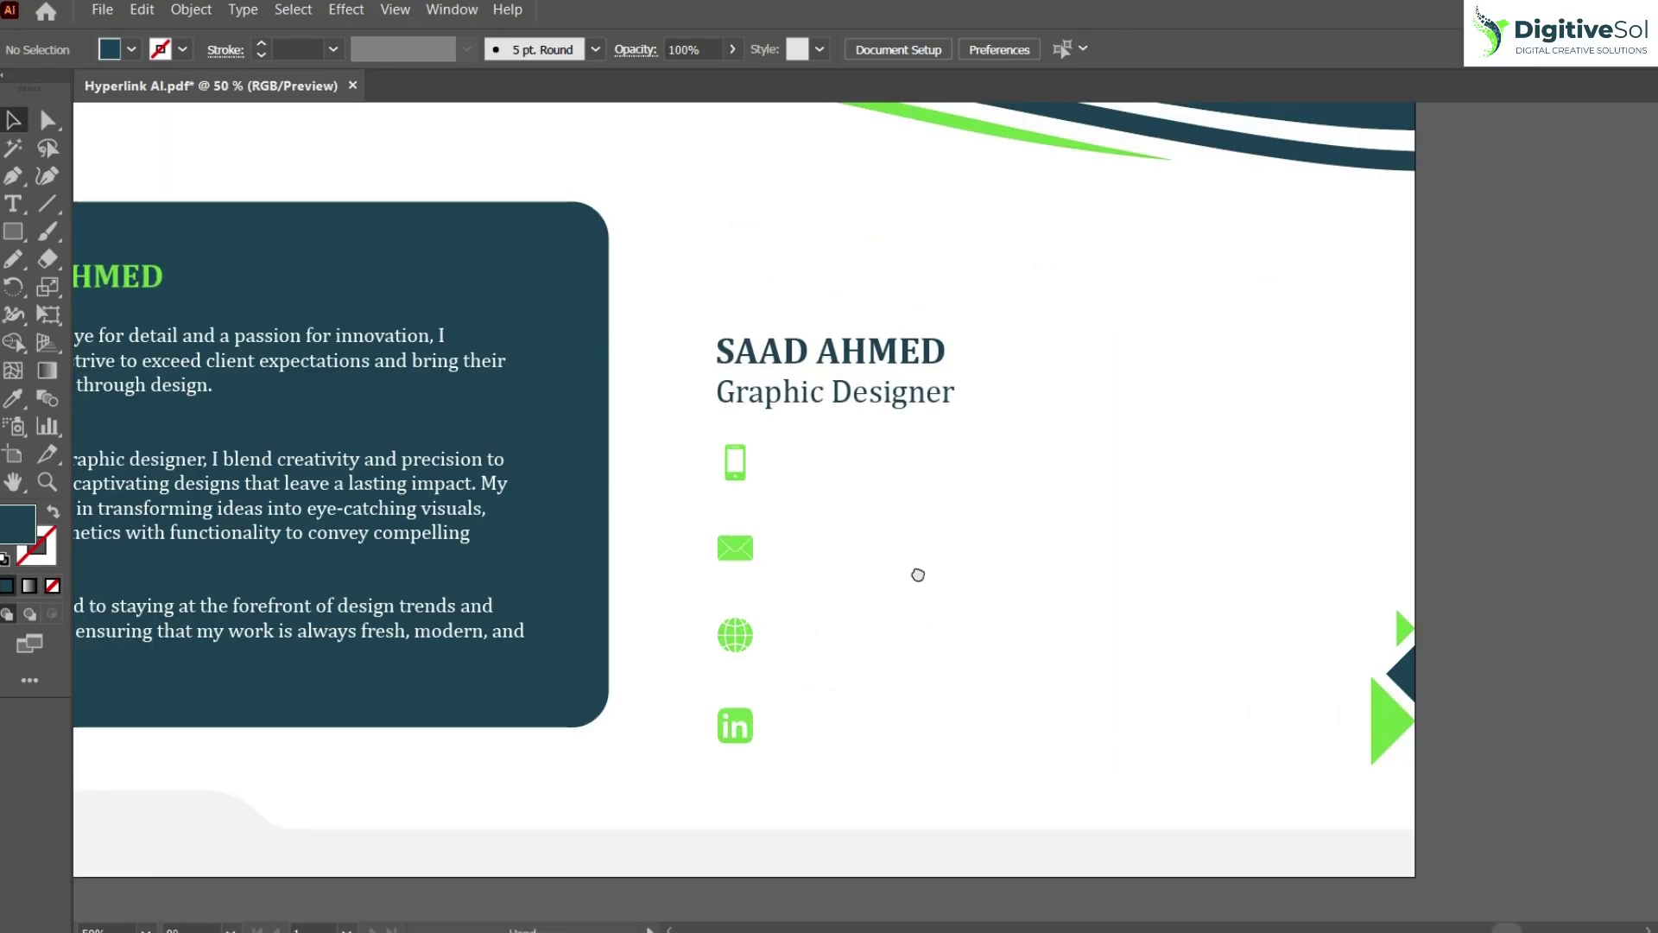
drag(919, 574, 908, 561)
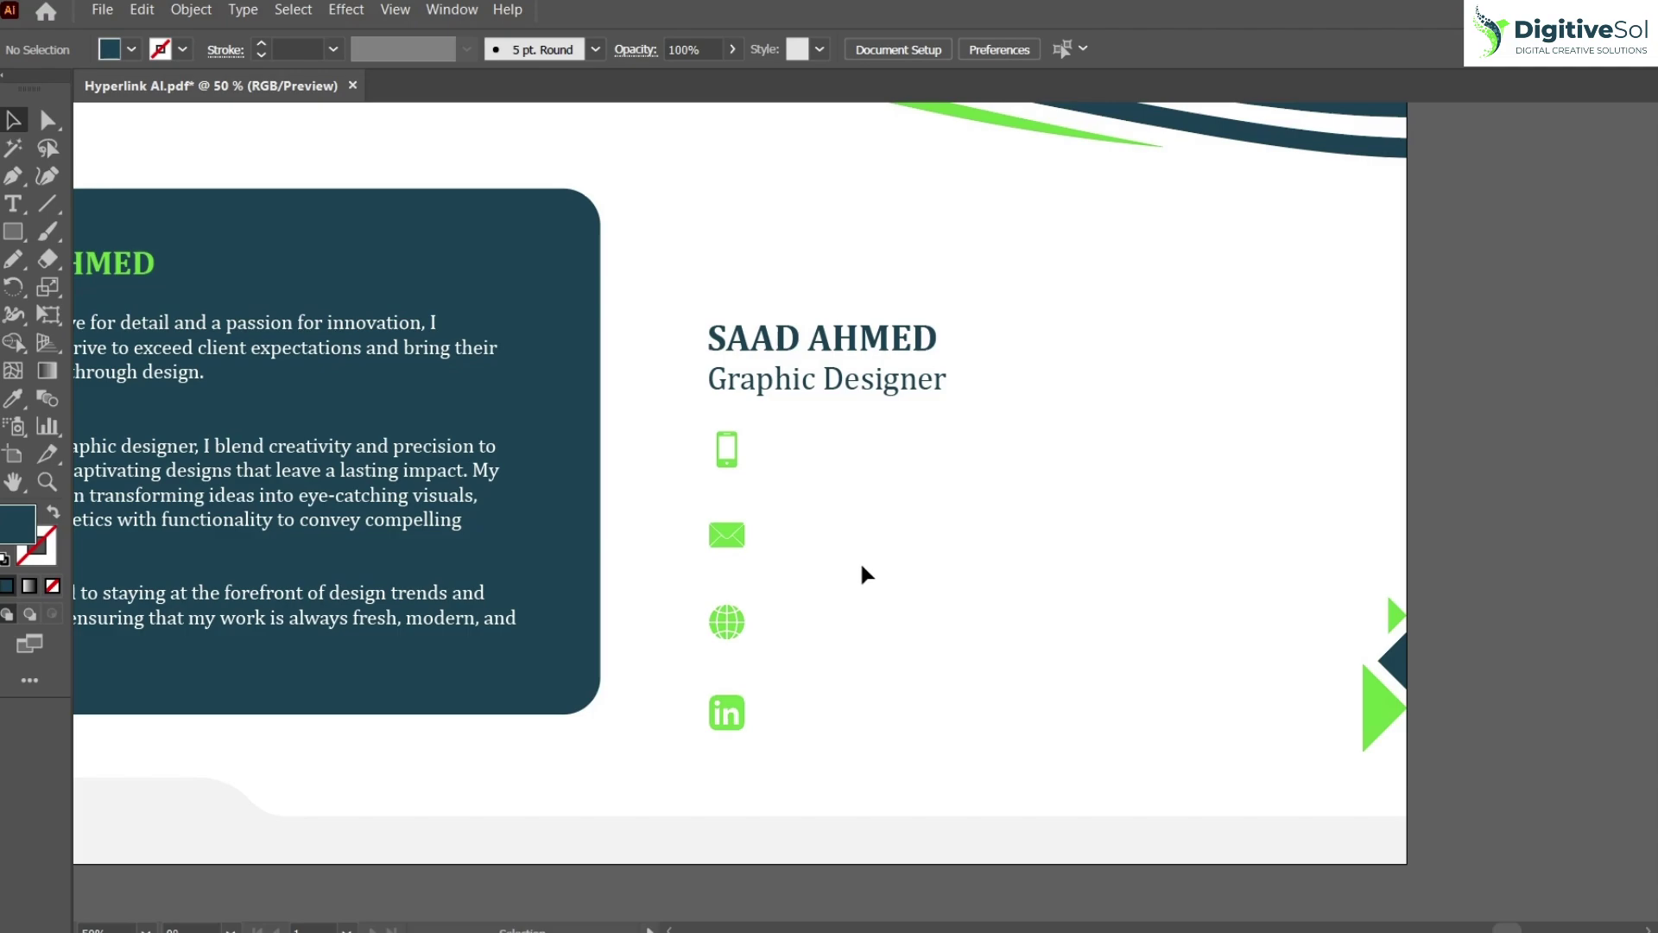
key(t)
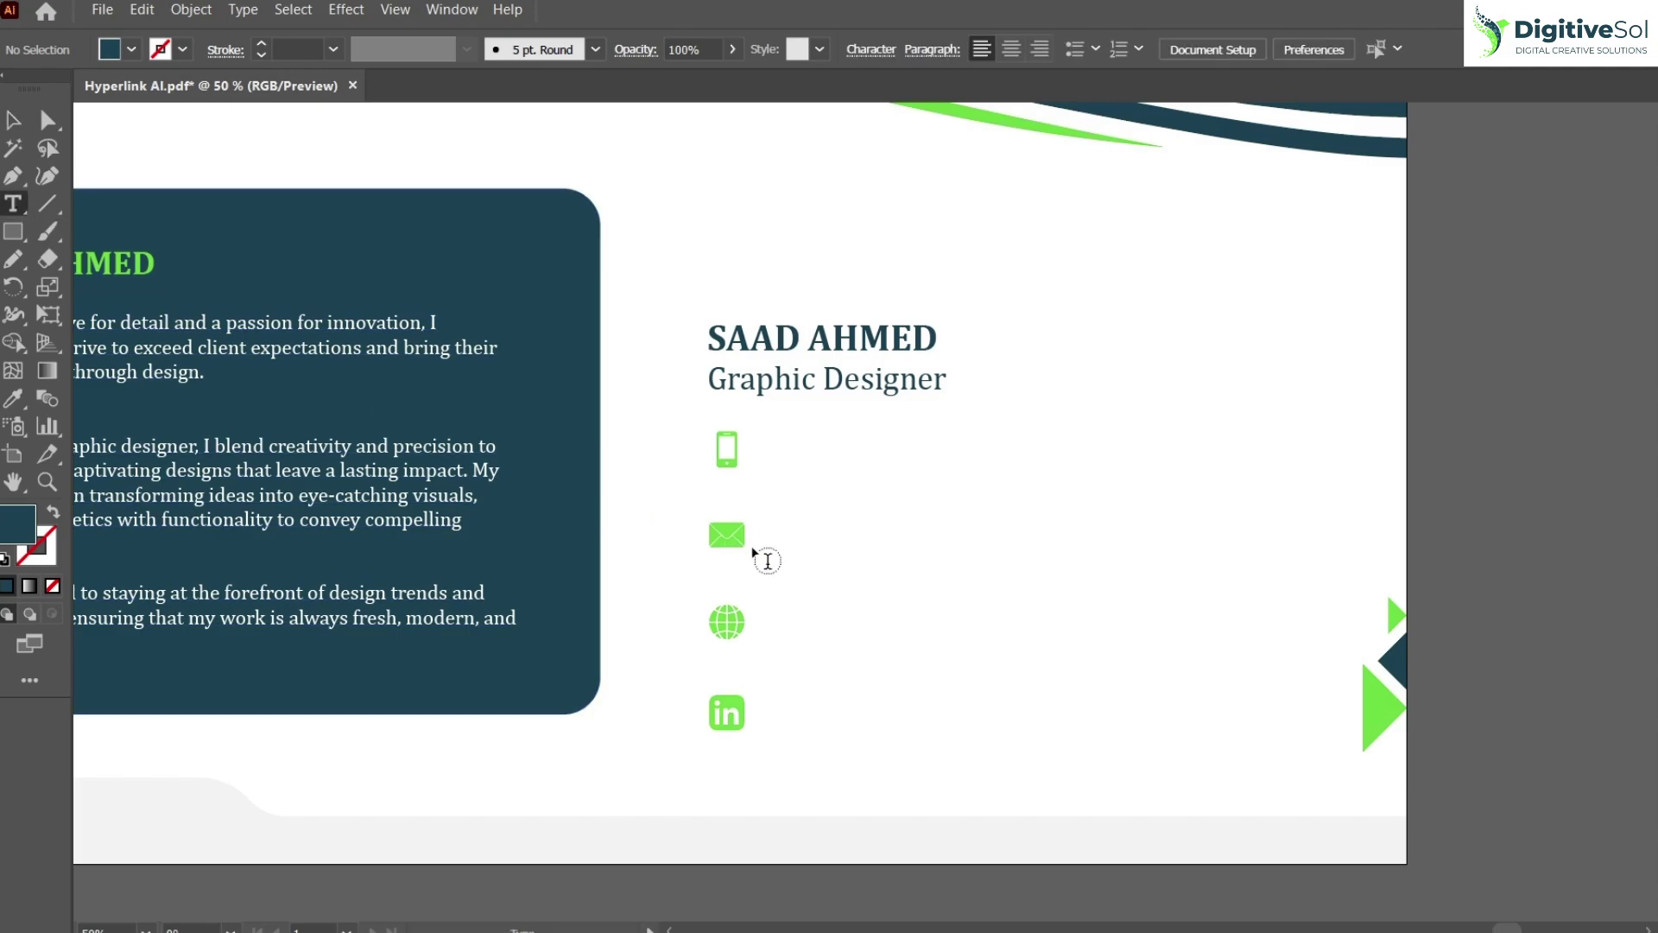
click(857, 554)
text(www.)
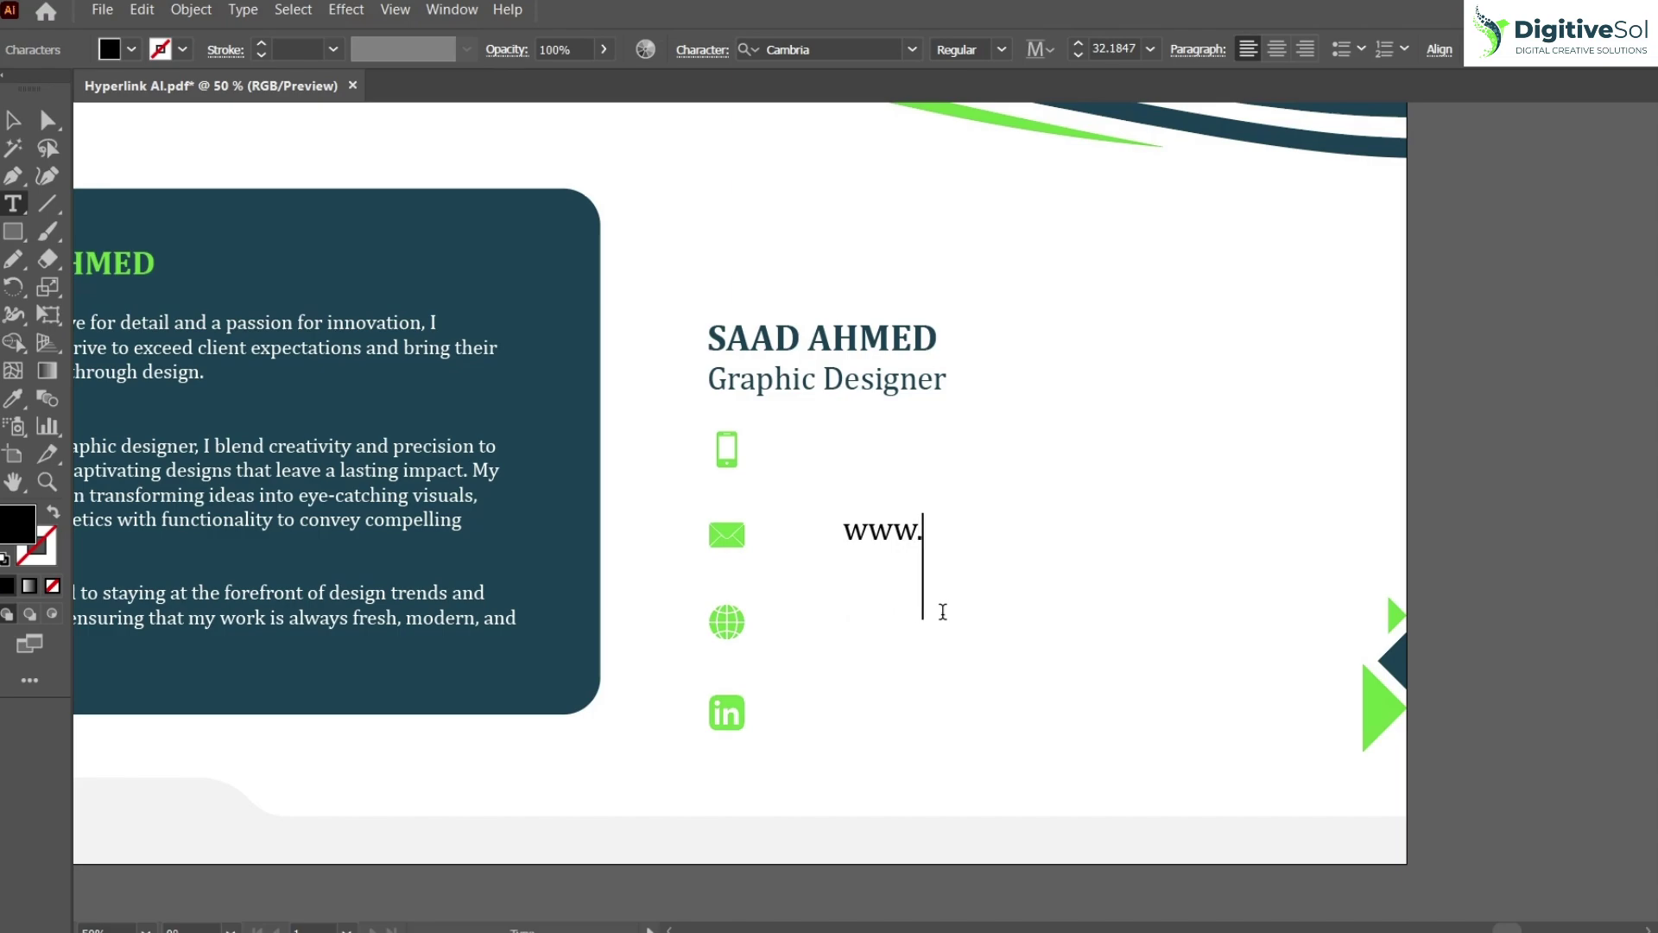
text(digitiv)
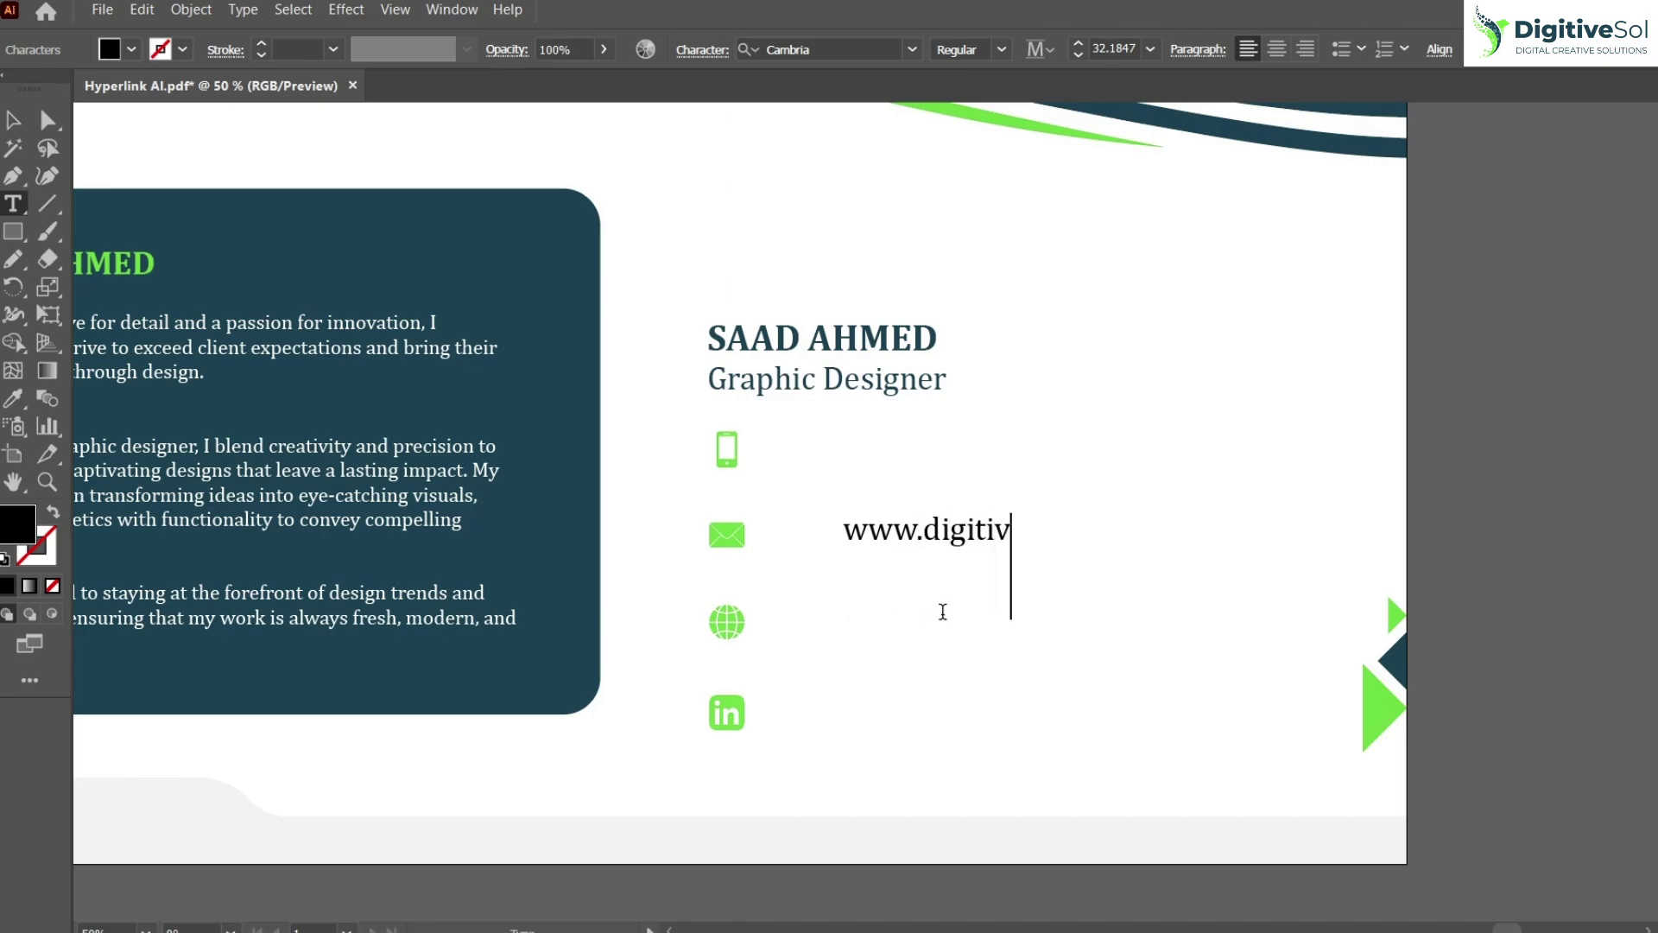
text(esol.com)
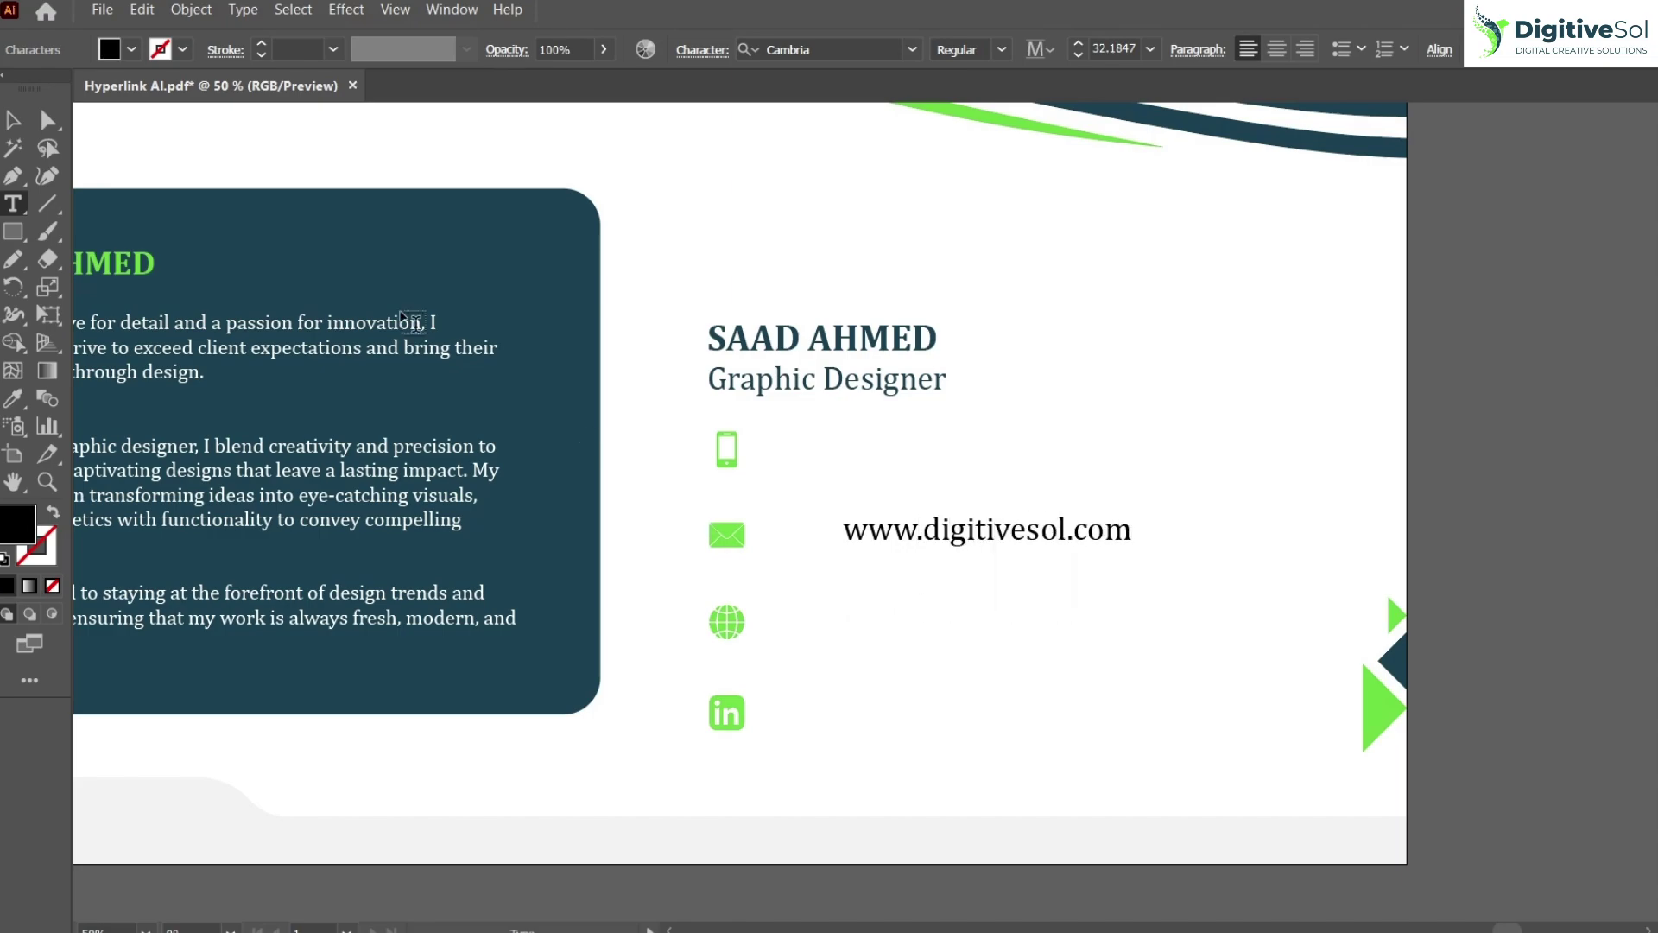
key(Escape)
Step: Copy the job title's text style onto the web address with the Eyedropper and place the address beside the globe icon
key(i)
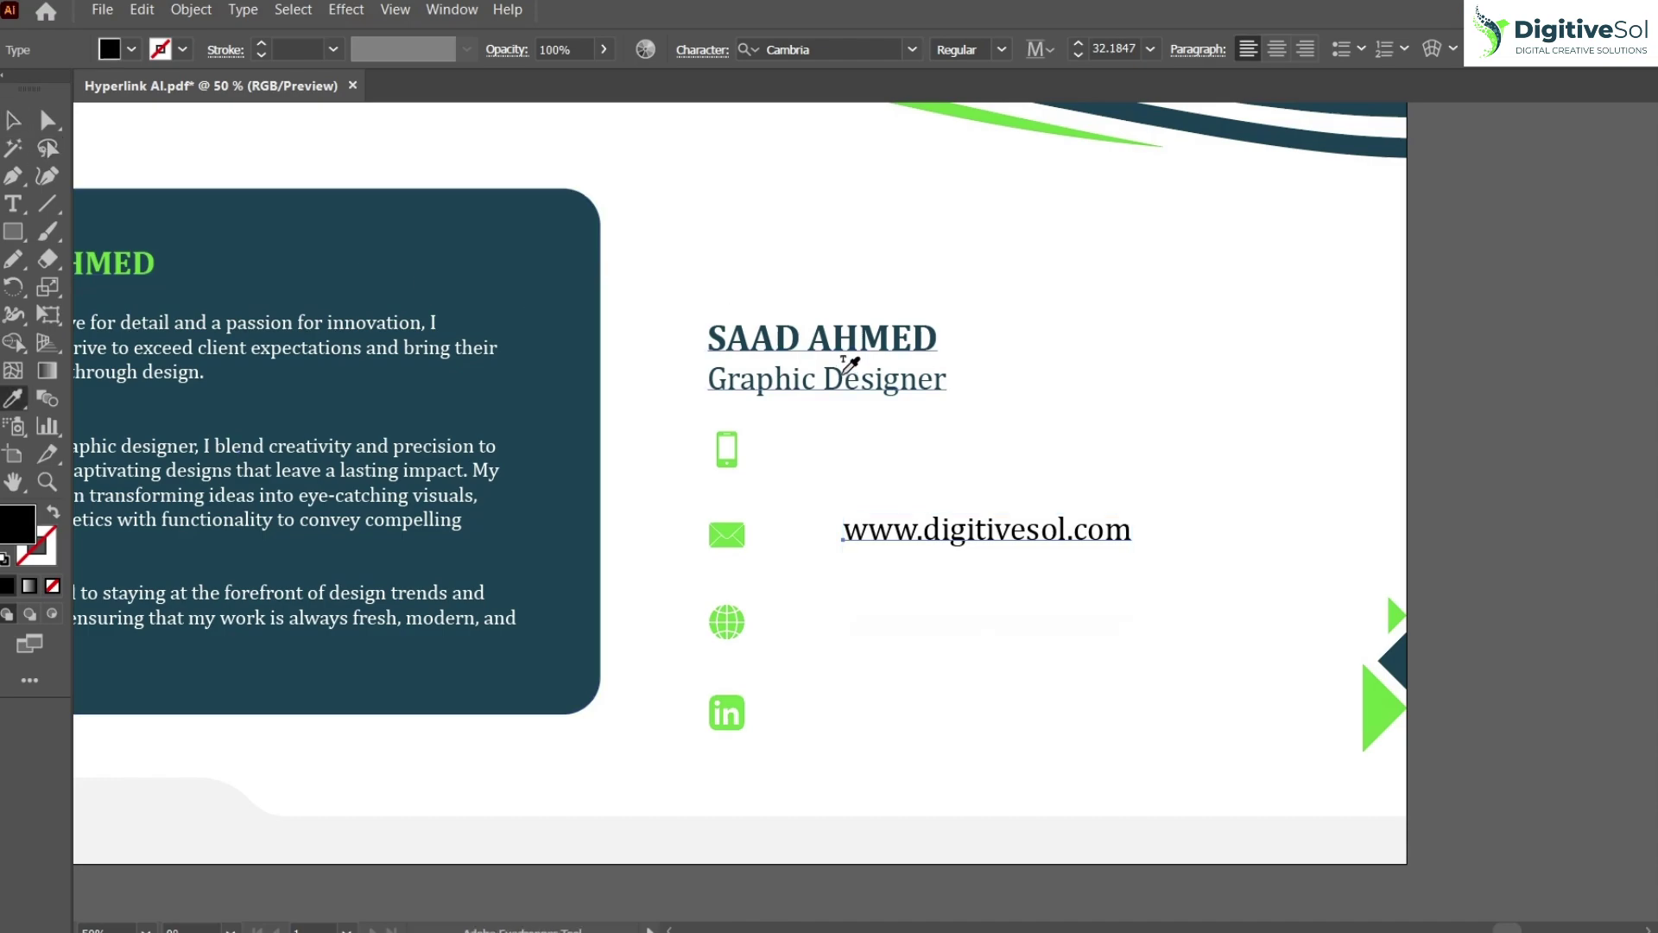
click(843, 369)
key(v)
click(914, 385)
drag(925, 536, 863, 619)
drag(1066, 662, 1014, 654)
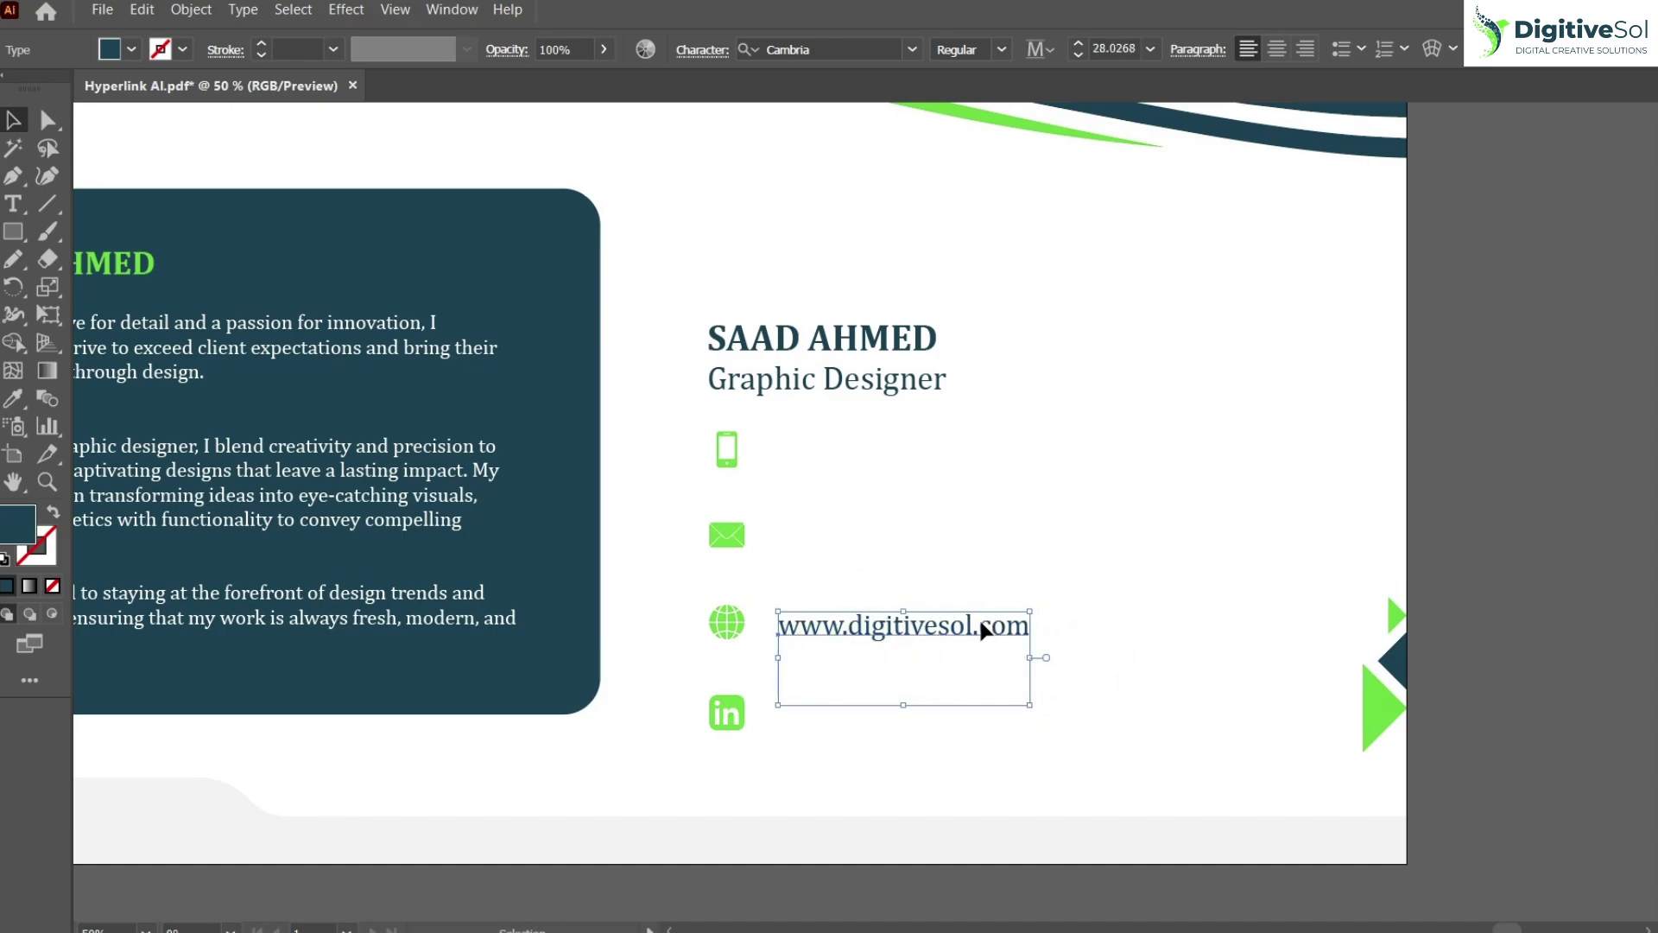
click(1068, 631)
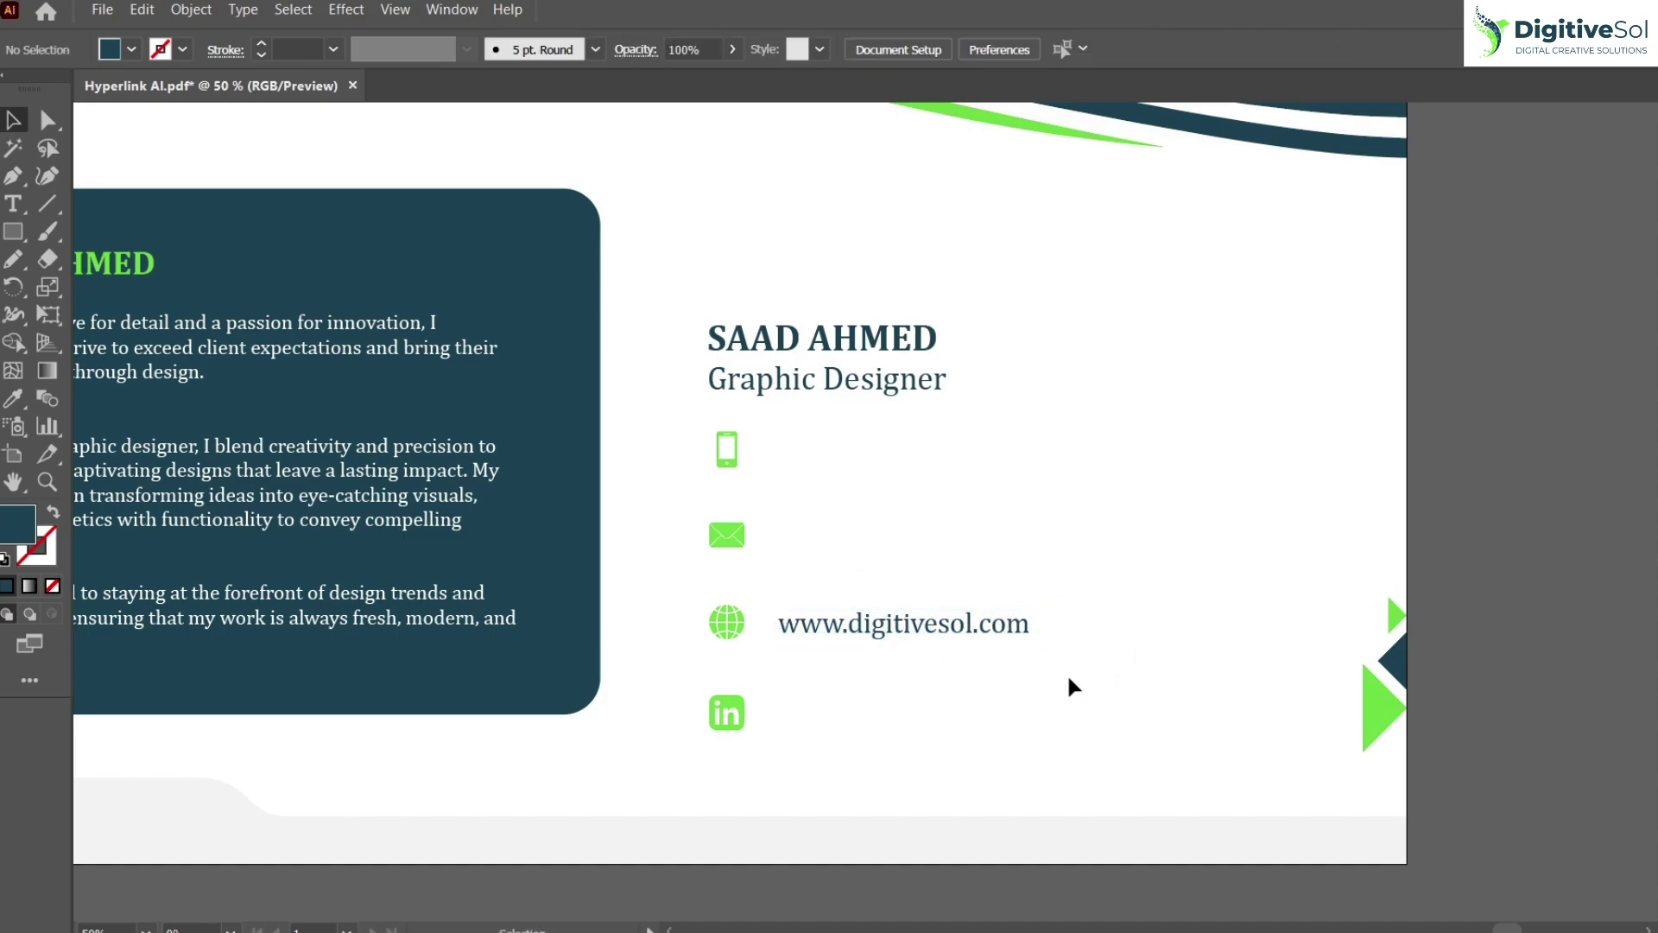
Step: Save the document as the Adobe PDF file Hyperlink AI, replacing the existing file
click(92, 15)
click(185, 247)
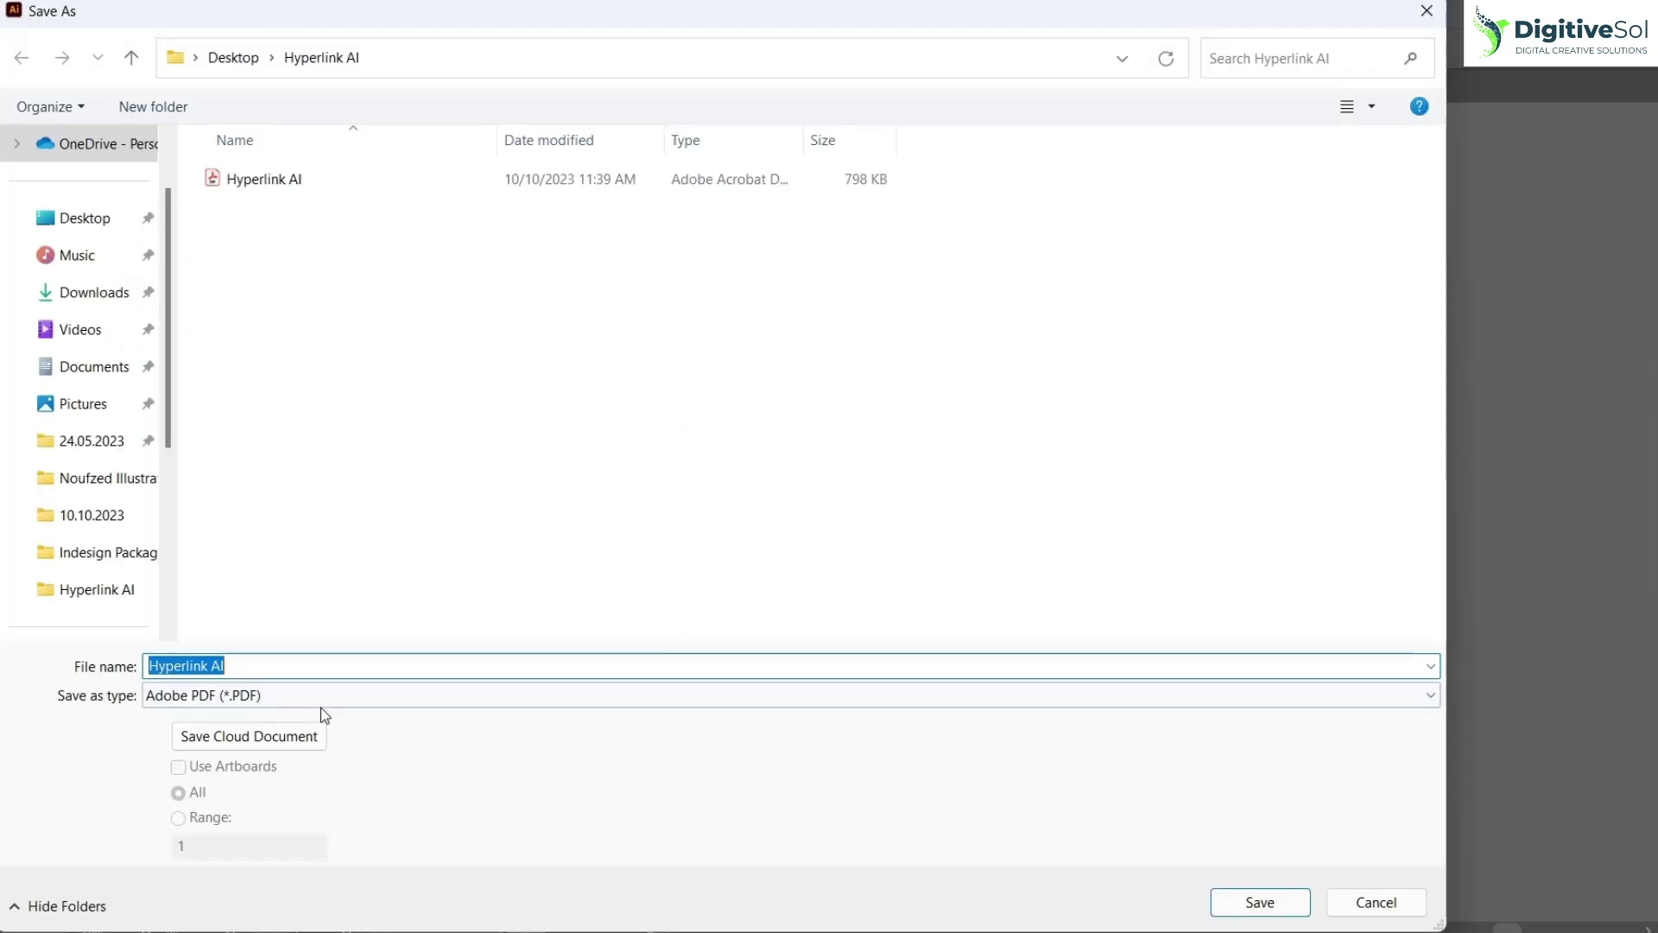
click(1263, 904)
click(974, 575)
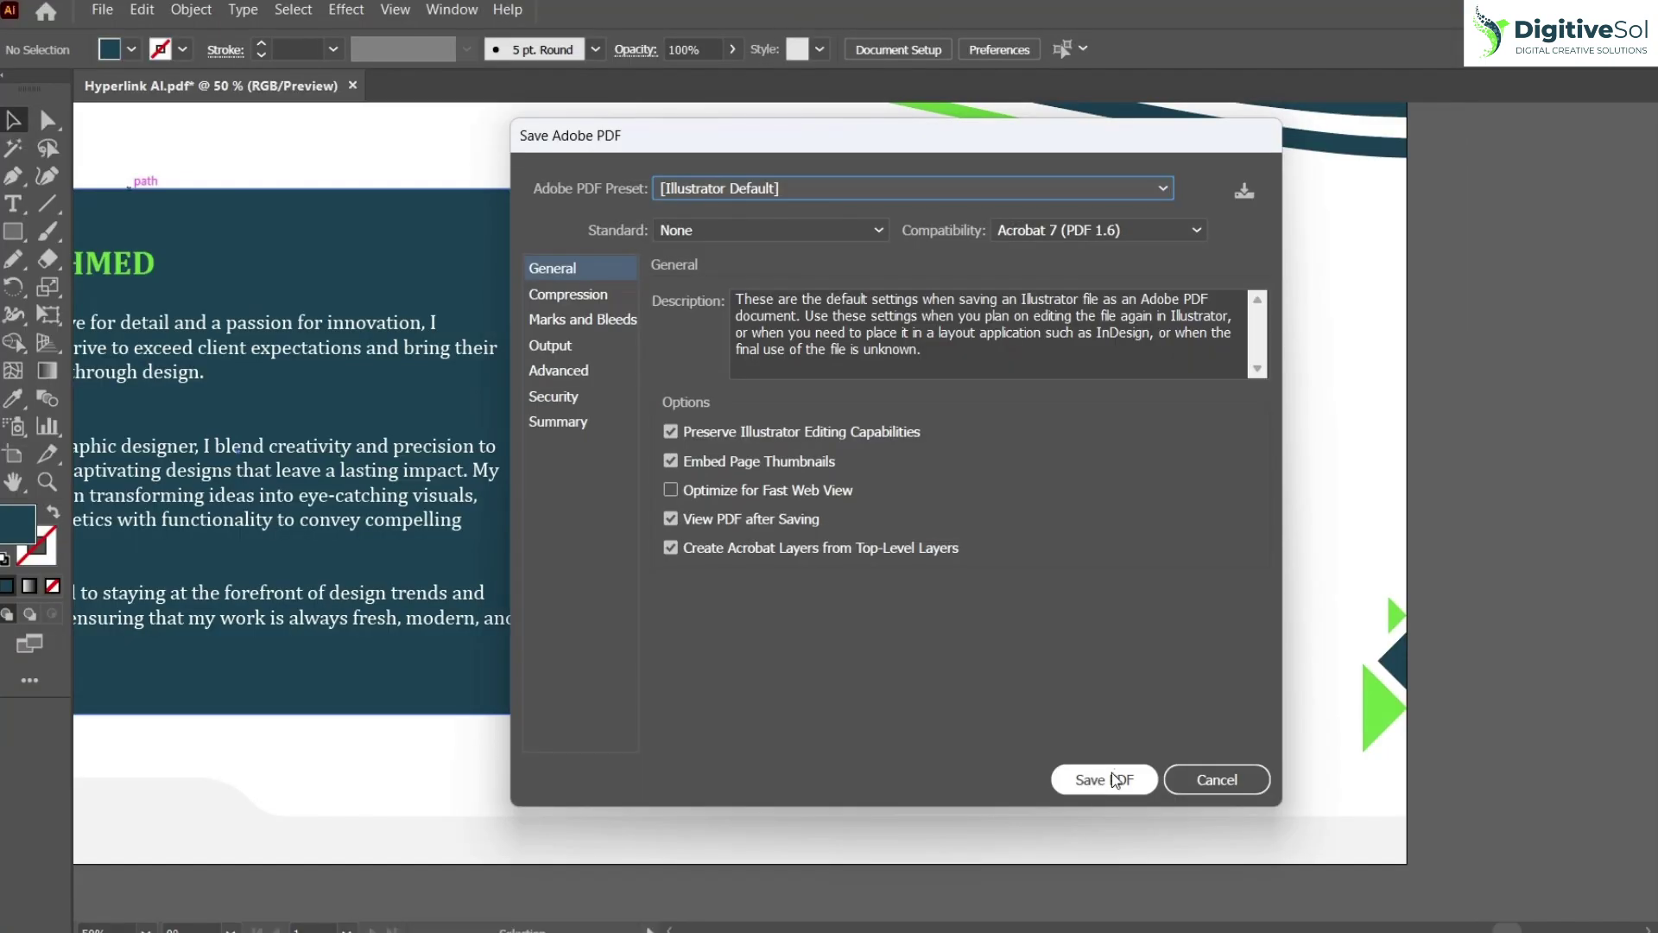
click(1109, 780)
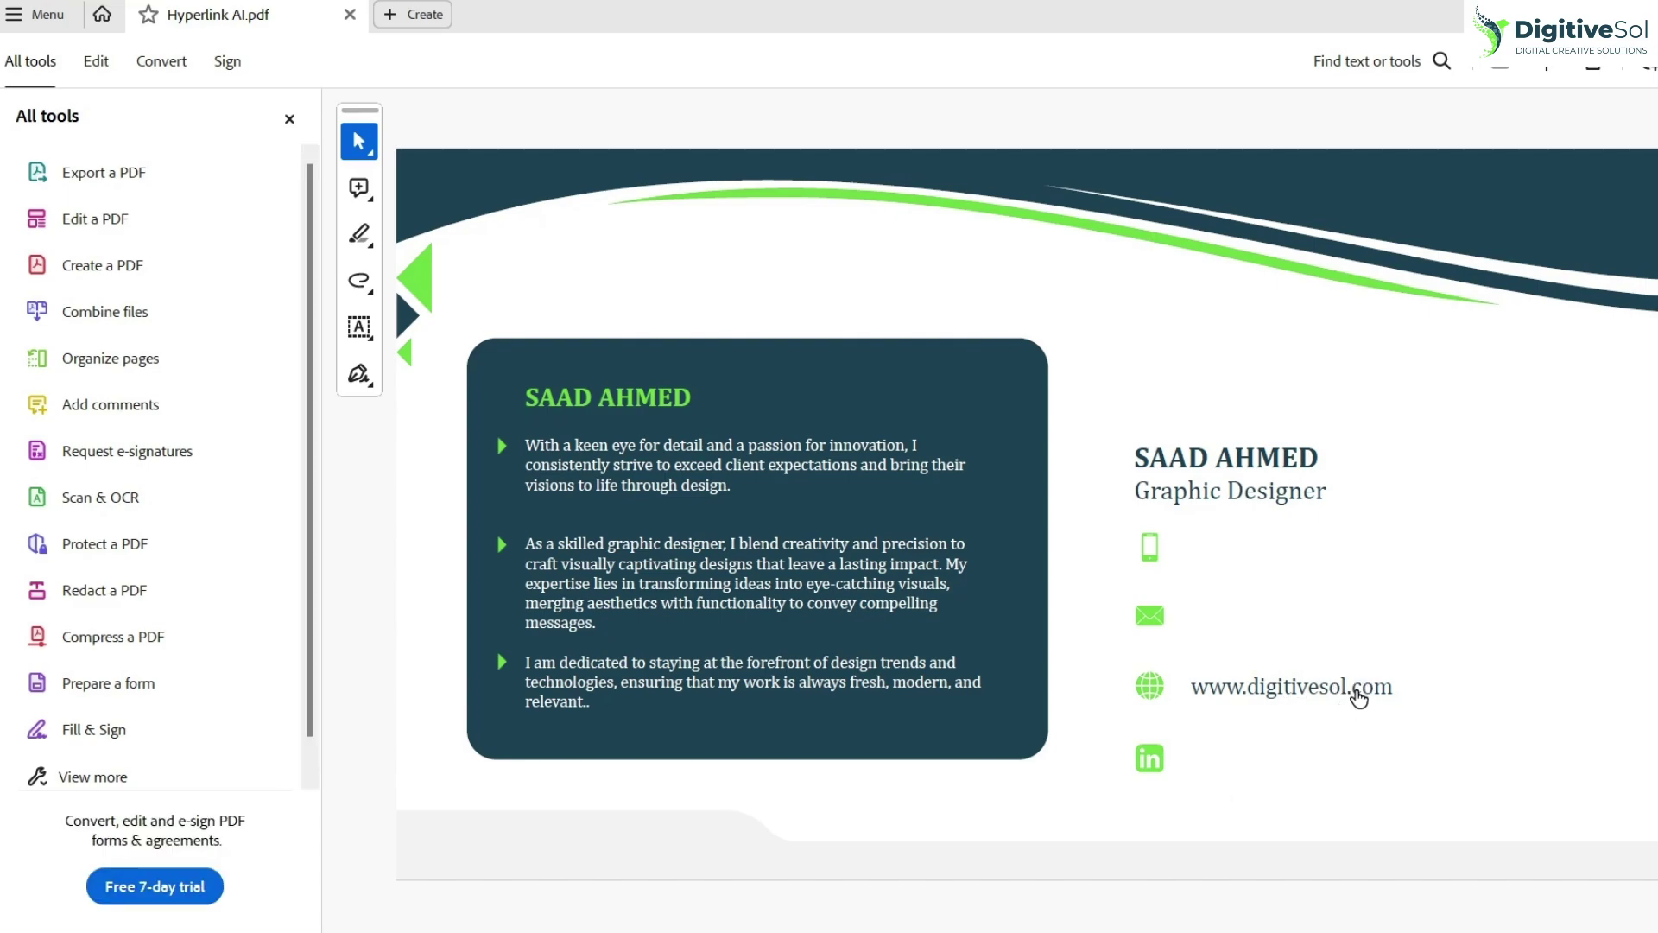
Step: Test the web address link in the saved PDF in Acrobat, and close the browser and PDF viewer to return to Illustrator
mouse_move(1358, 698)
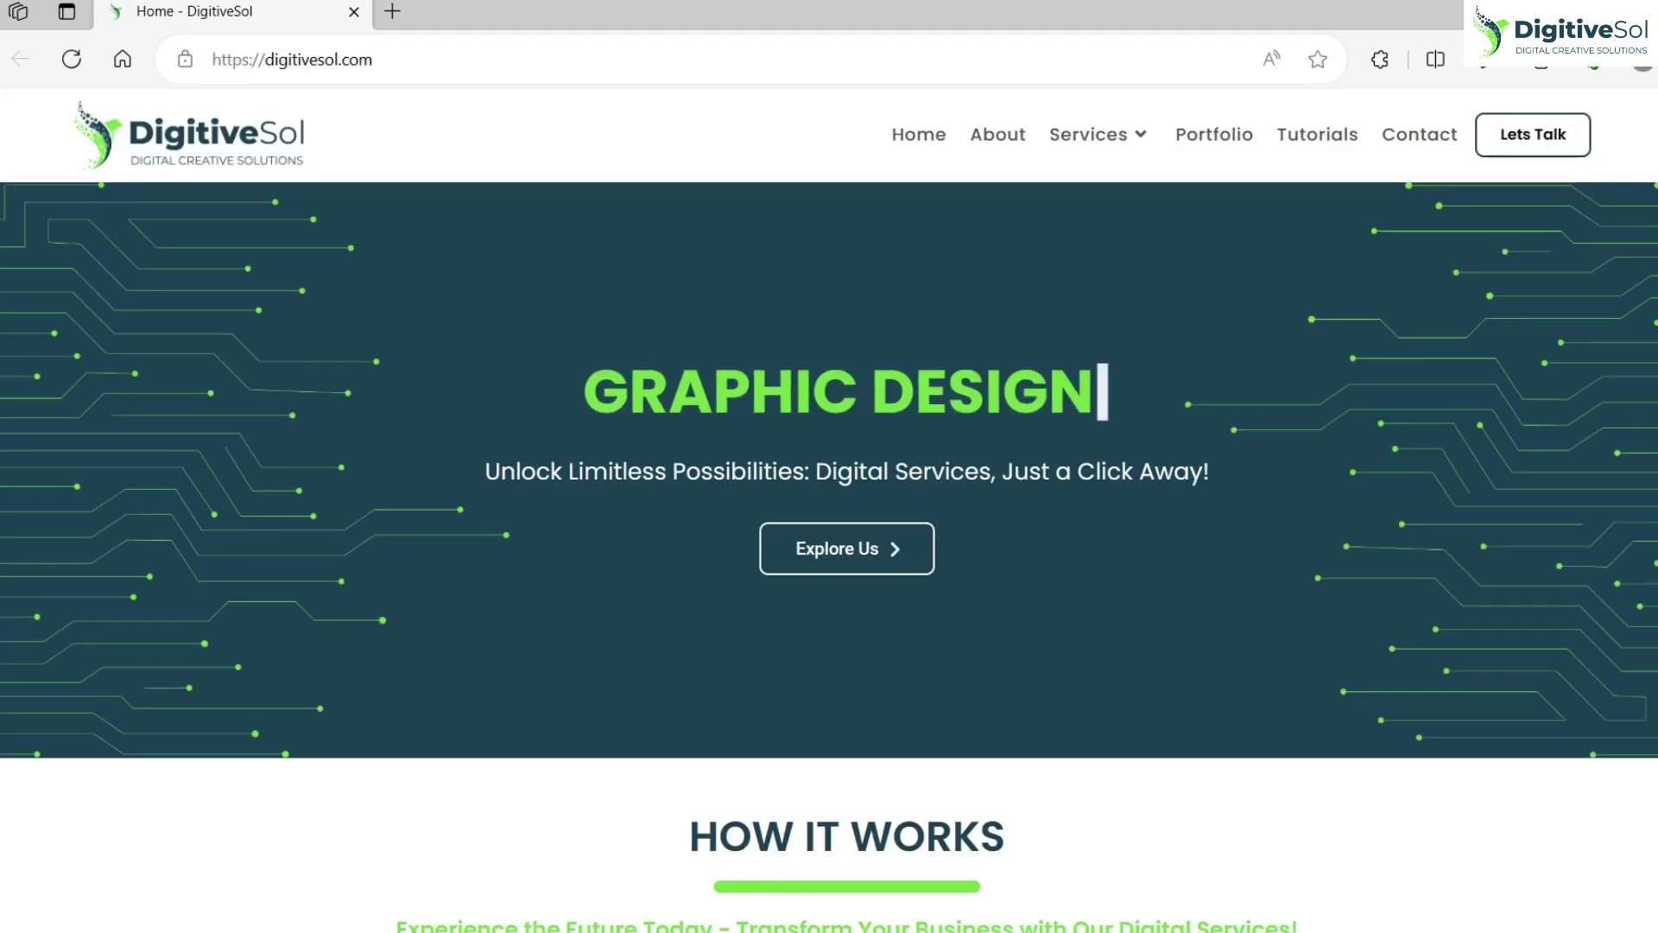
click(1520, 12)
click(1554, 12)
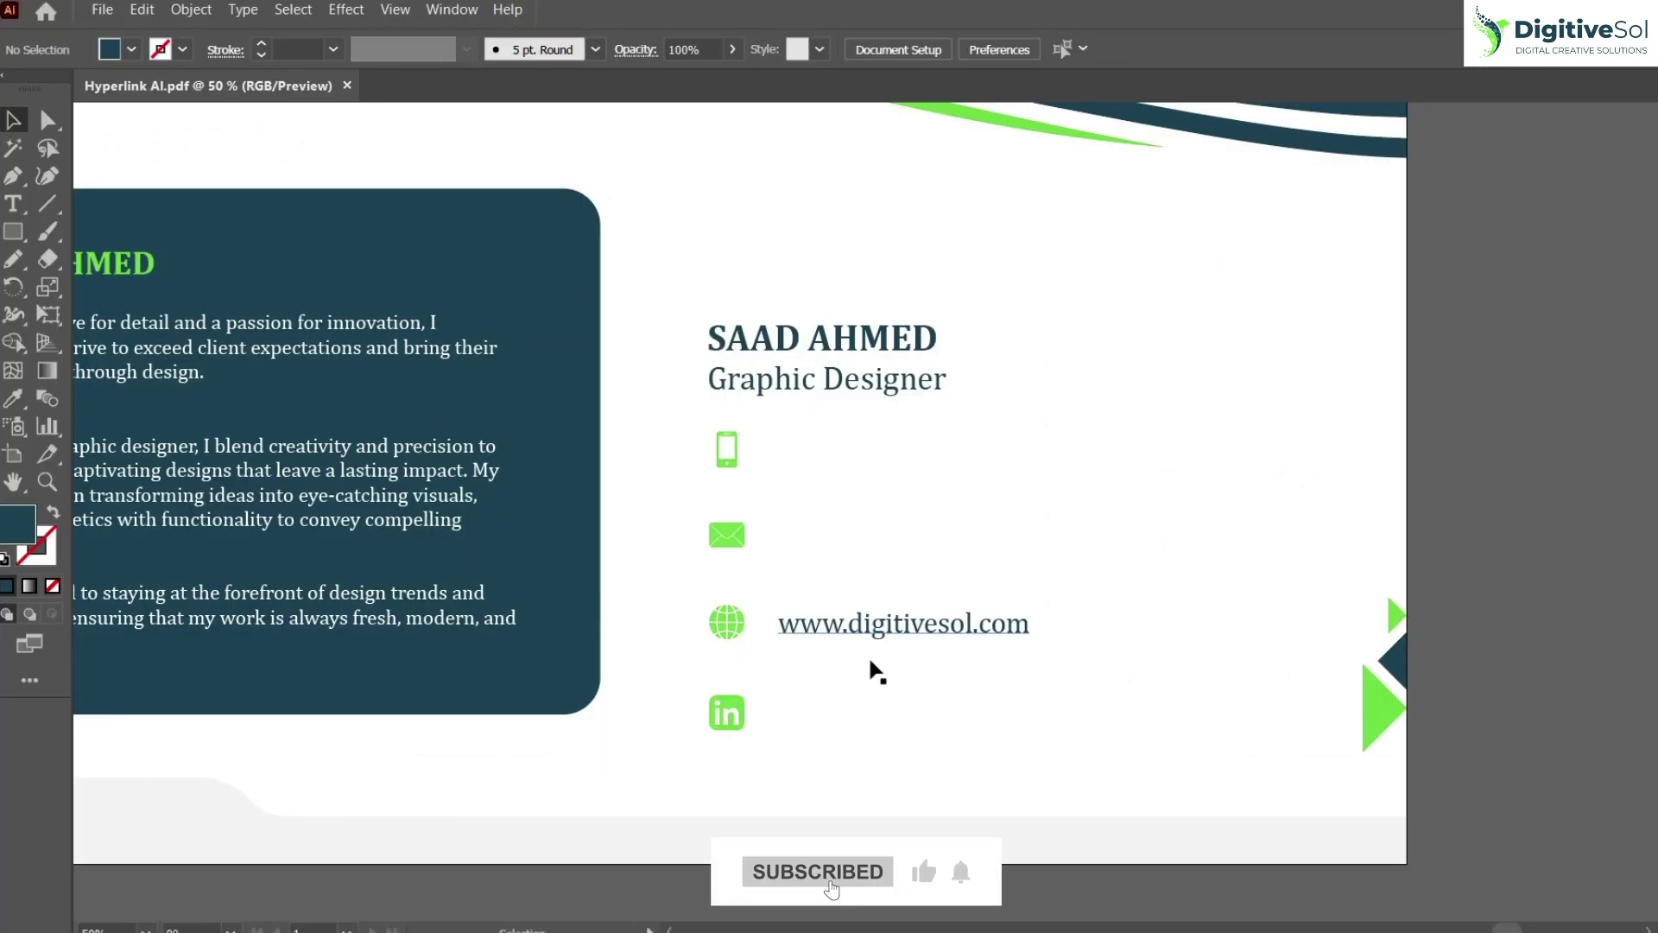
Step: Duplicate the web address text onto the globe icon and squeeze the copy horizontally to about the icon's width
key(ctrl+space)
ctrl+click(808, 608)
drag(870, 612, 892, 611)
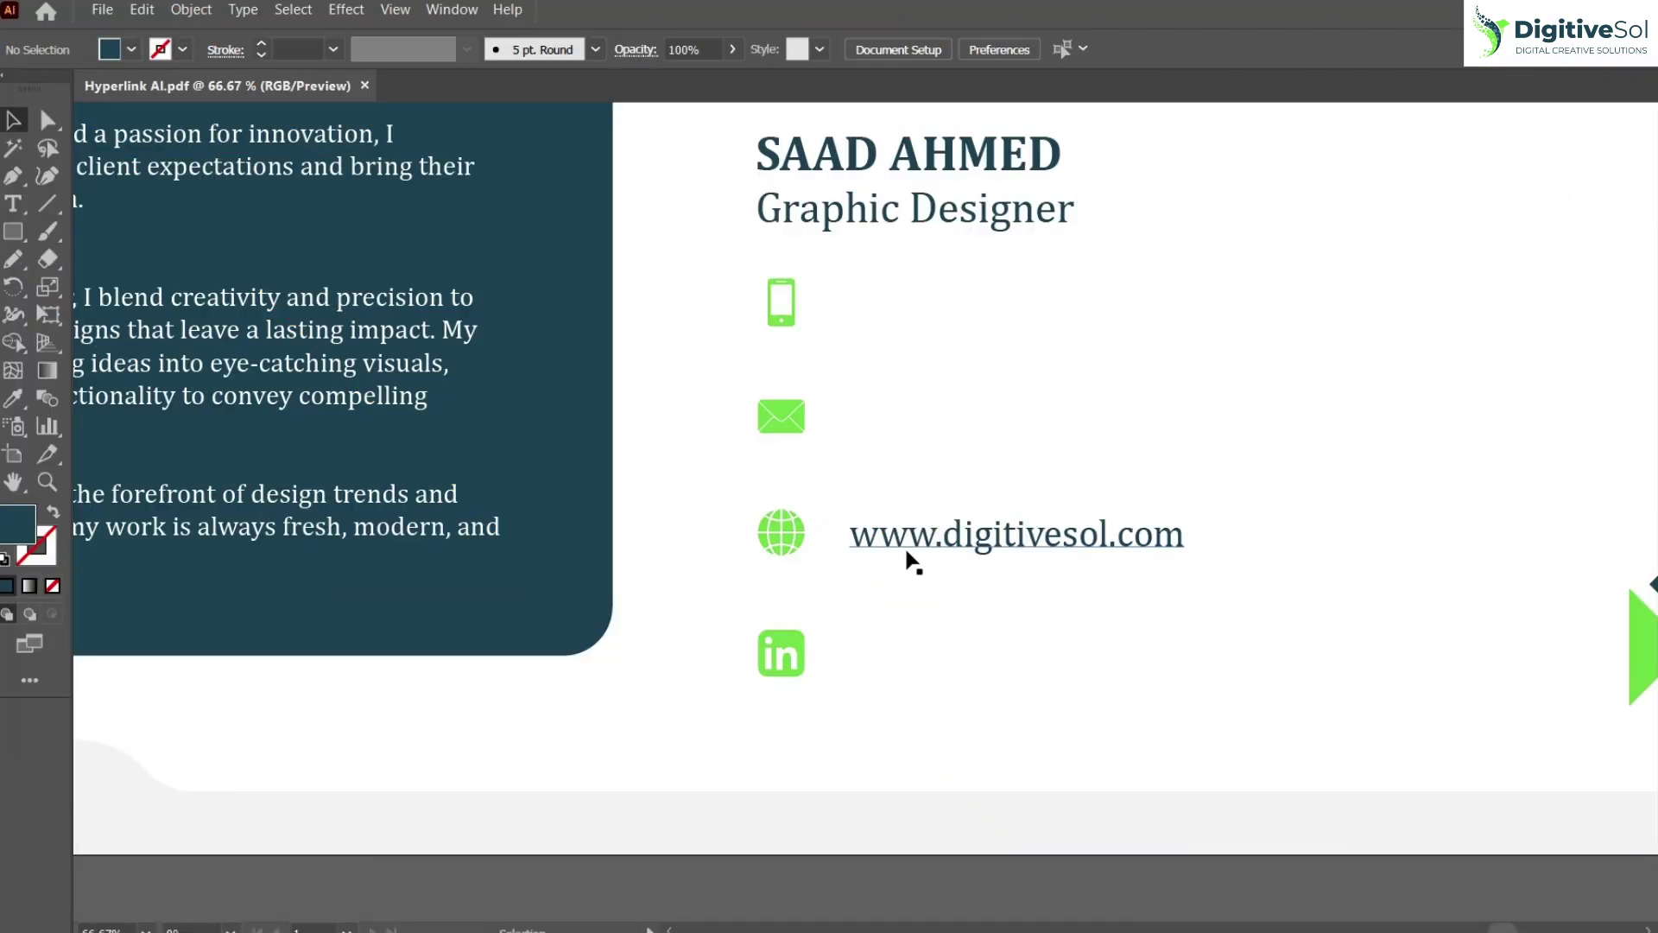
click(1039, 541)
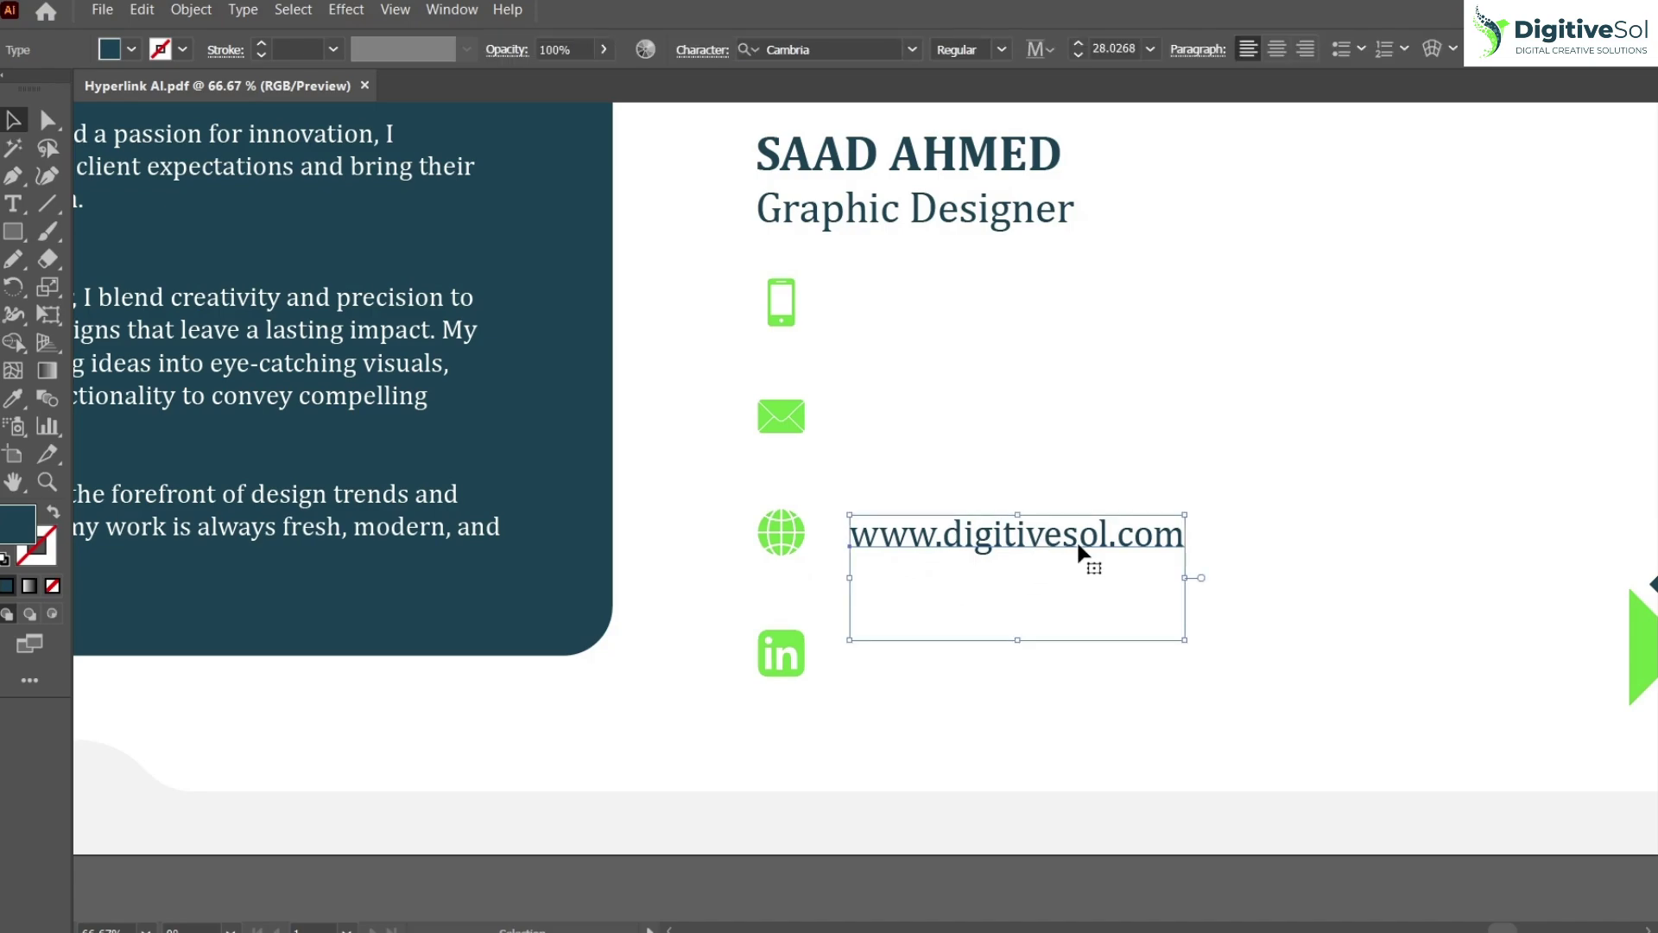
drag(1077, 541, 883, 543)
drag(1000, 572, 815, 577)
drag(657, 577, 804, 580)
Step: Fine-tune the position of the squeezed web address copy so it is centred over the globe icon
key(ctrl+=)
key(ctrl+=)
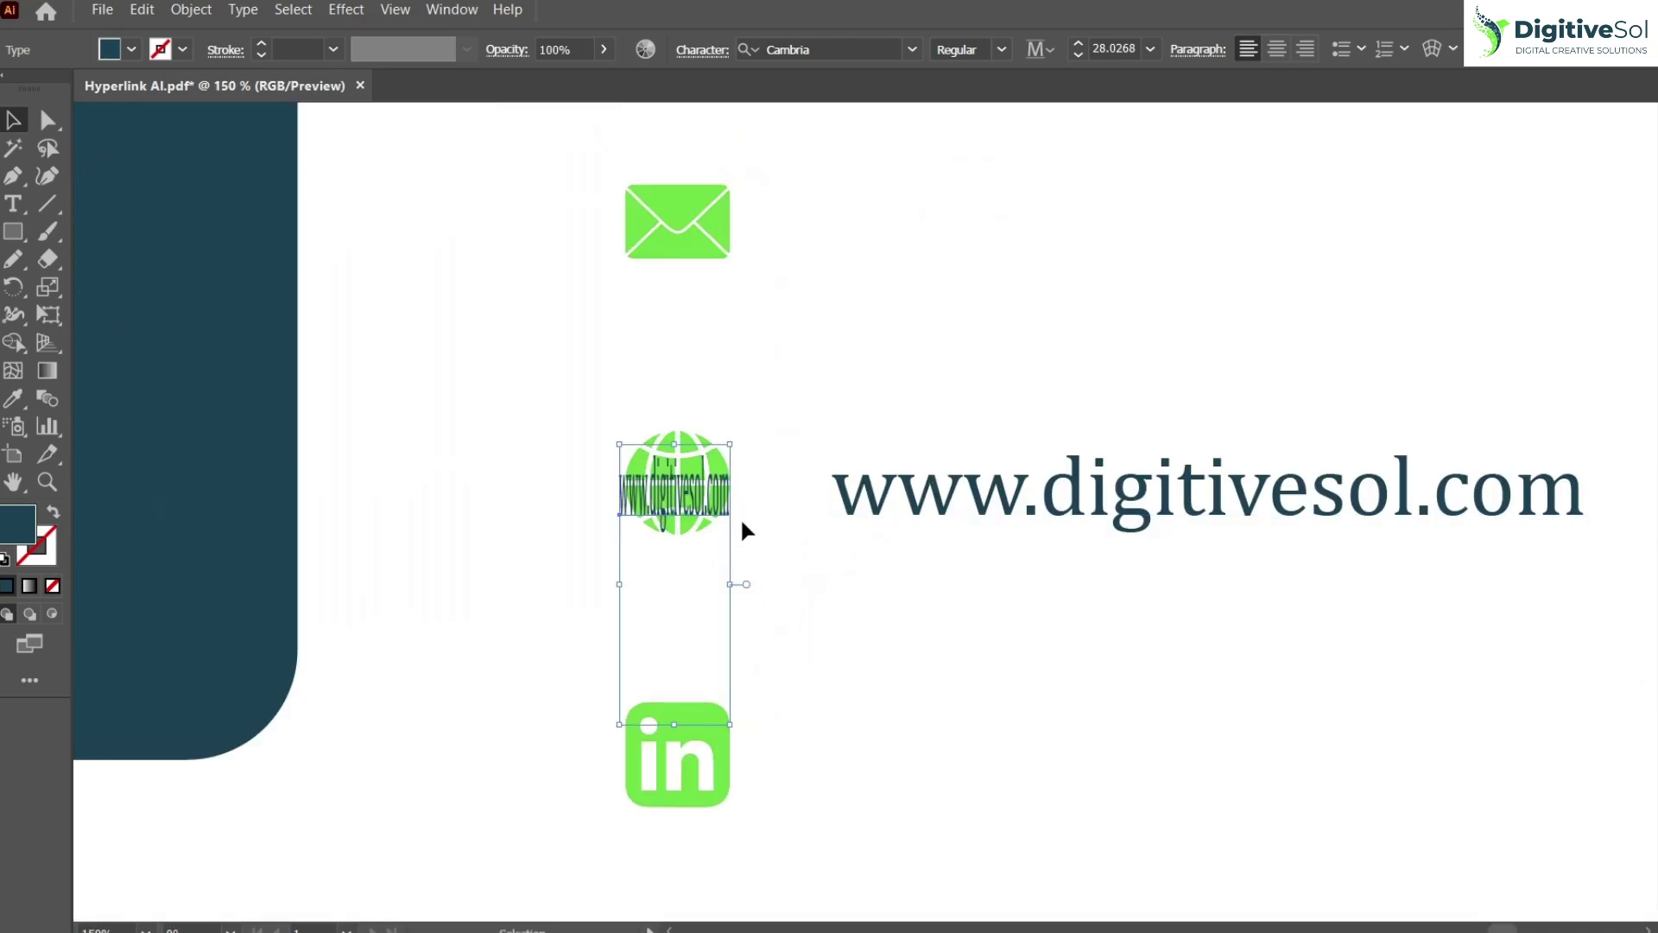
drag(706, 502, 708, 503)
key(Up)
key(Up)
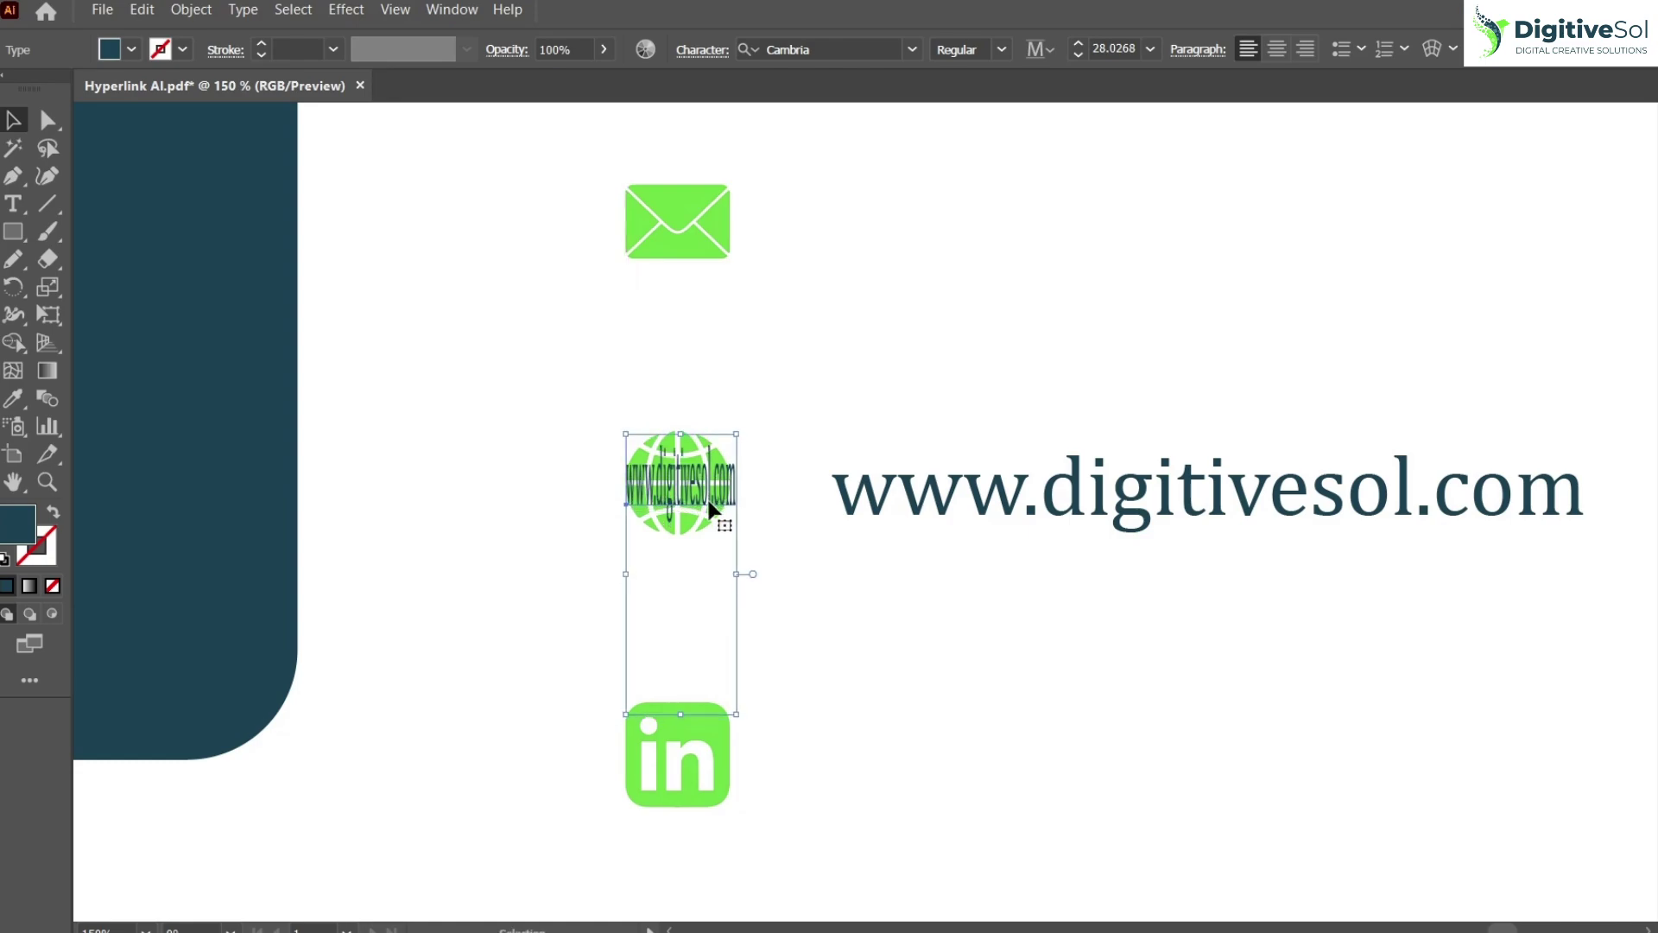
key(Left)
click(821, 613)
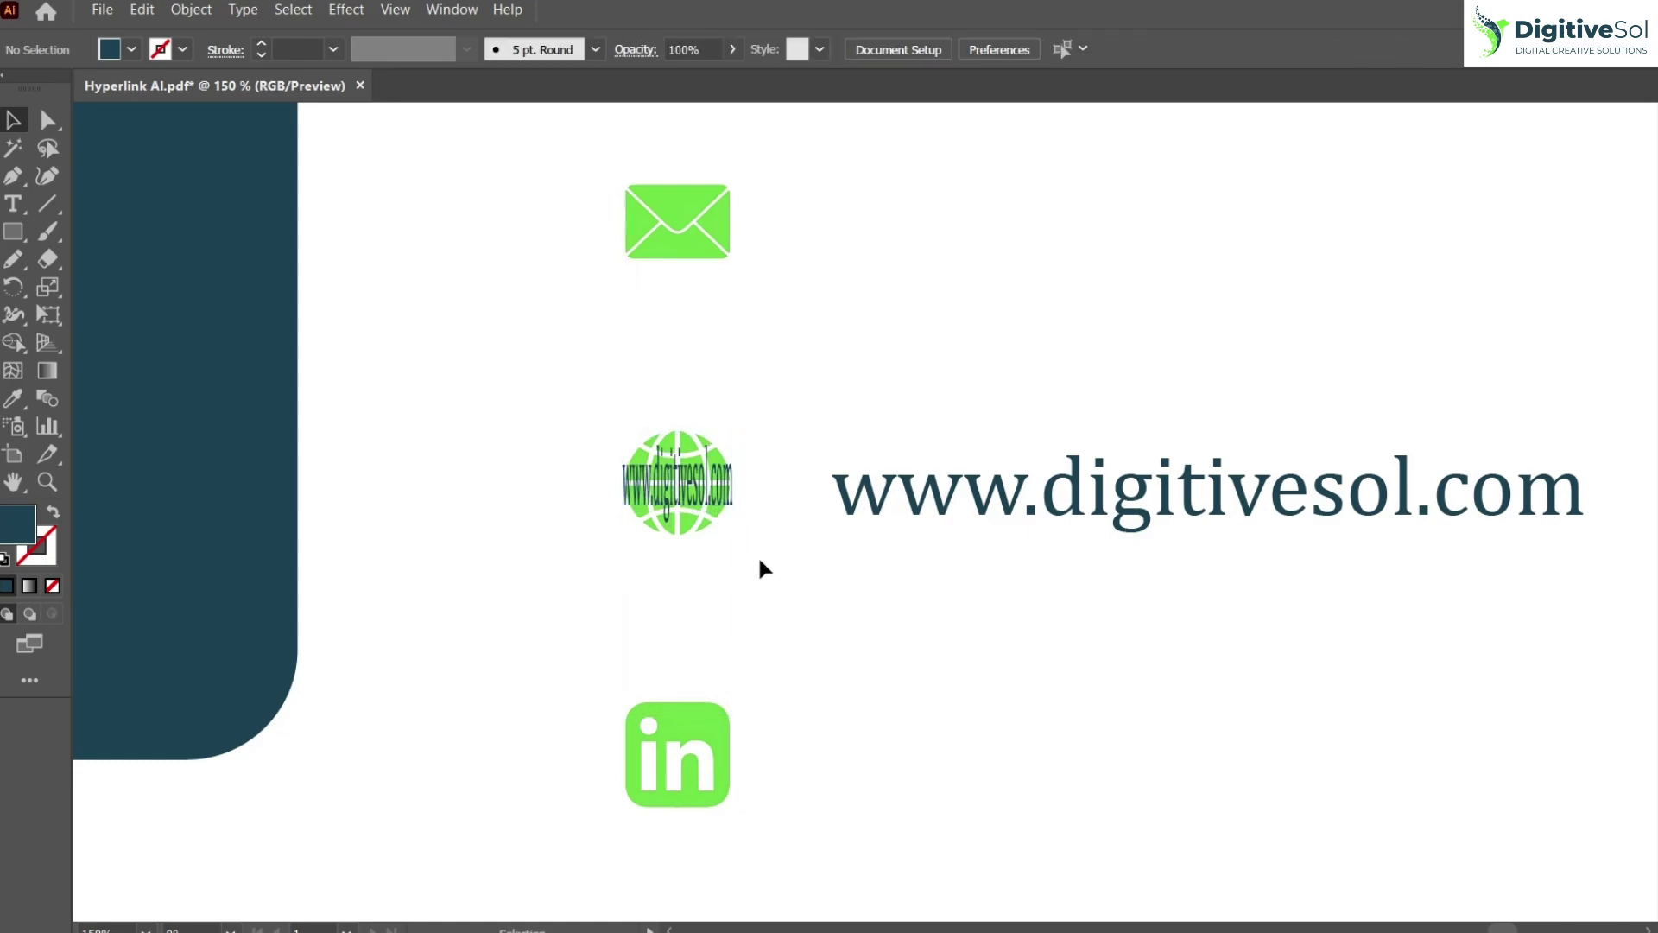
Step: Set the opacity of the web address copy over the globe icon to 0% and check its placement
click(711, 484)
click(603, 50)
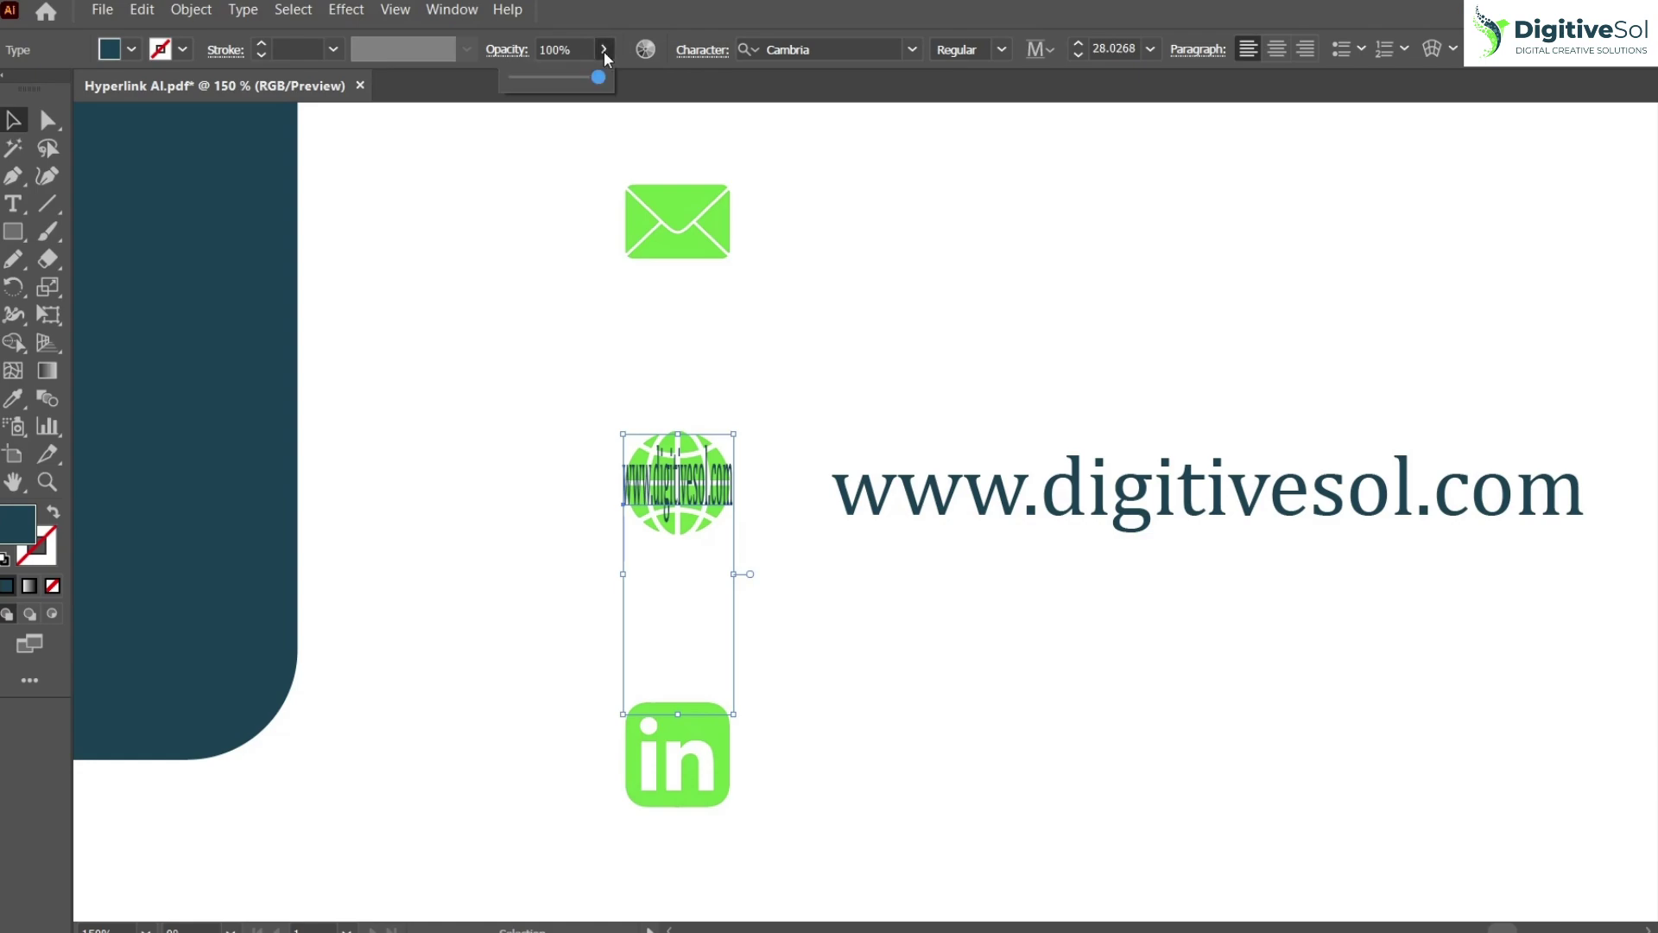
drag(582, 85, 516, 83)
click(447, 383)
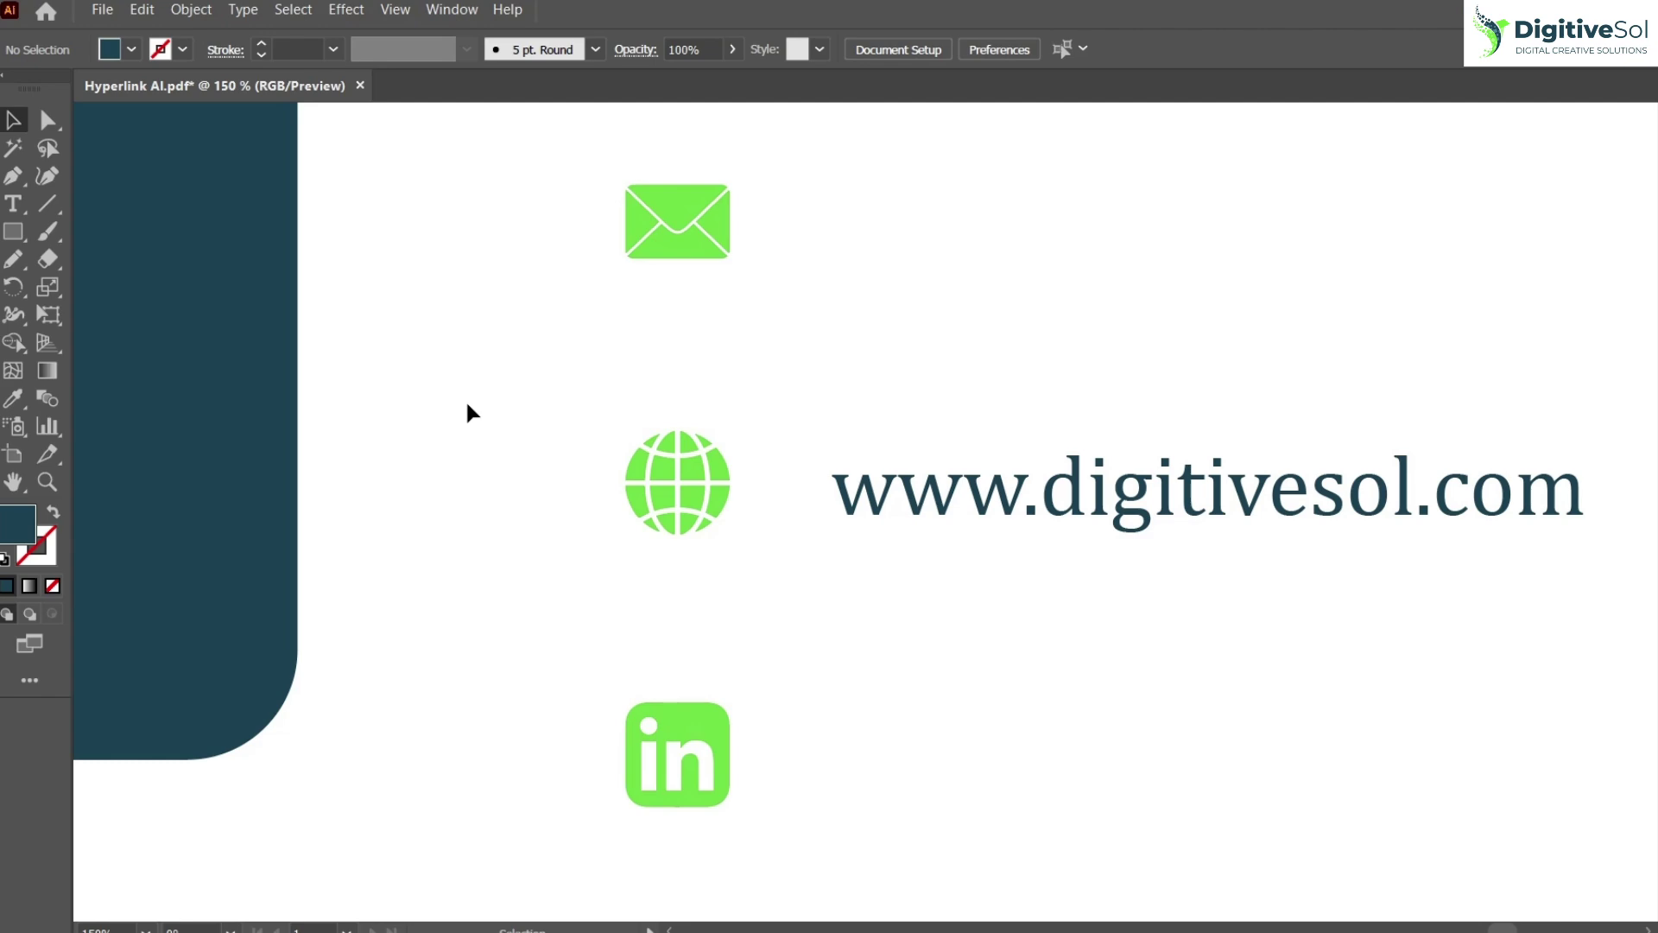
click(688, 503)
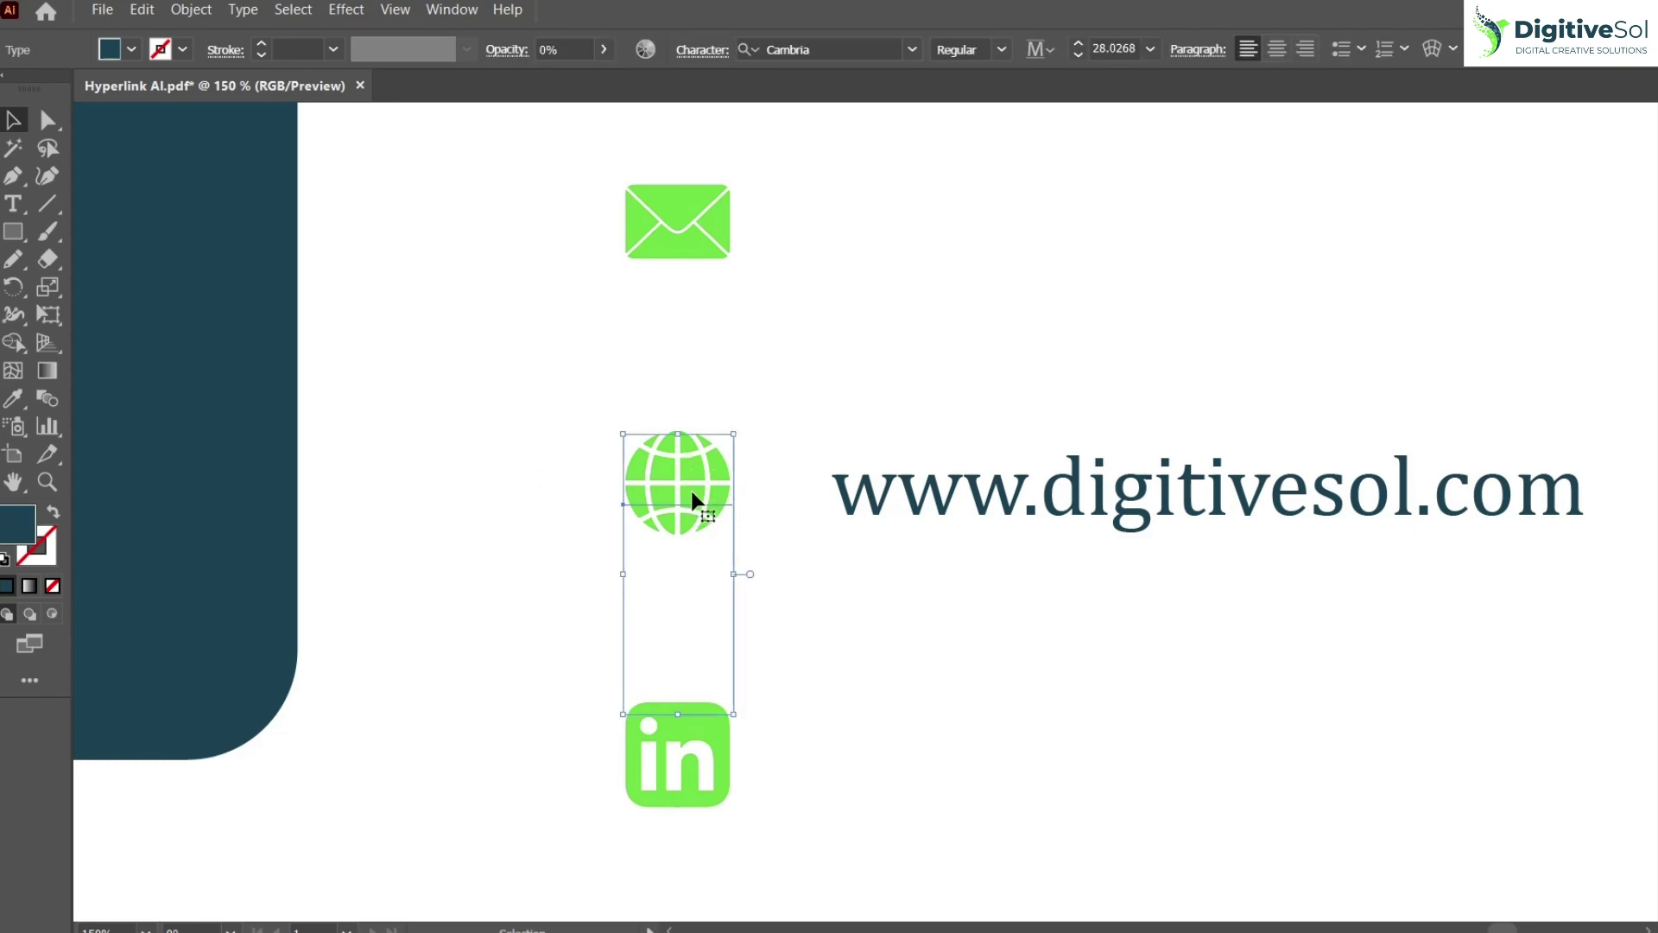
click(561, 463)
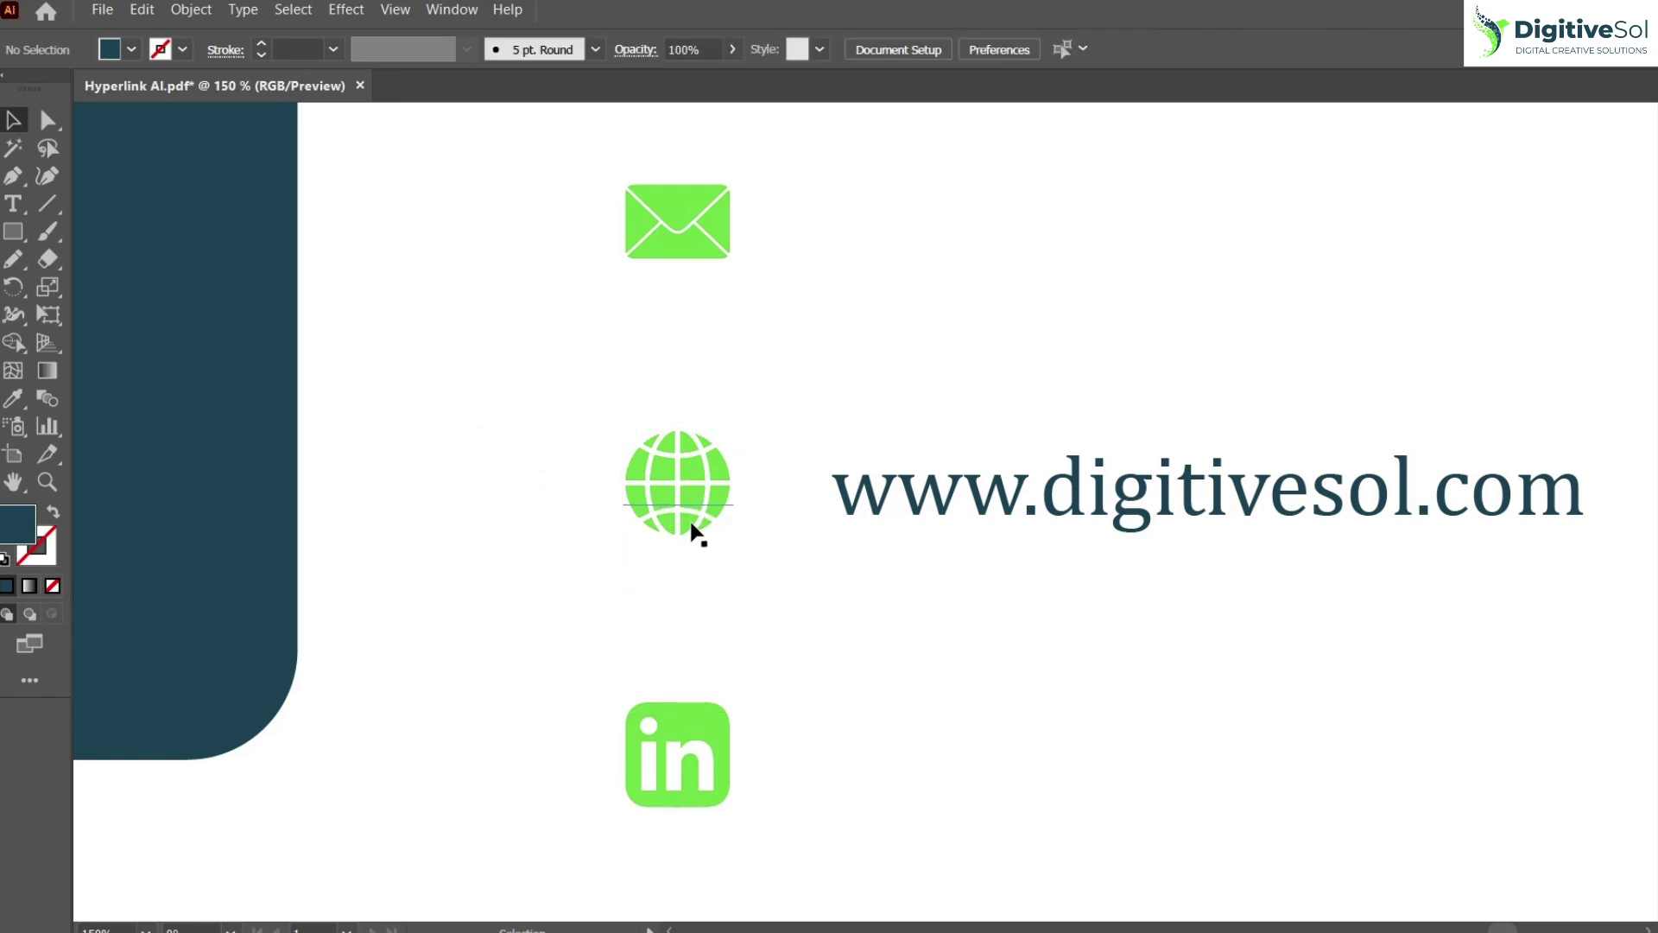
Step: Save the version with the linked globe icon as Adobe PDF over the existing Hyperlink AI file
click(103, 11)
click(174, 235)
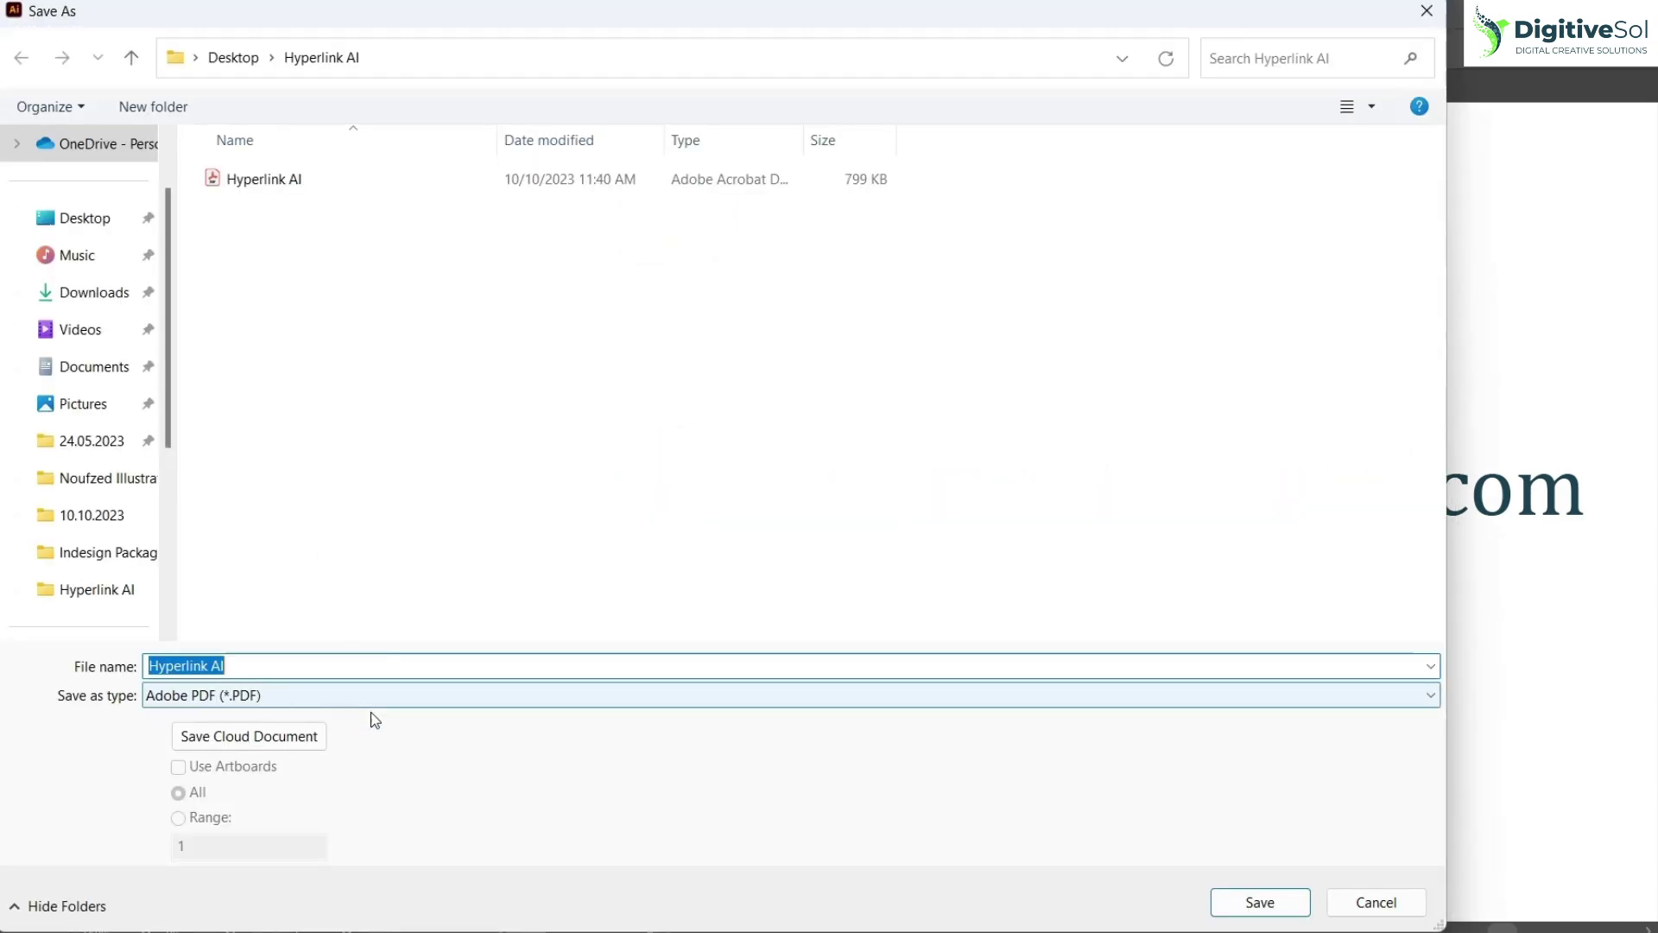
click(1261, 901)
click(969, 570)
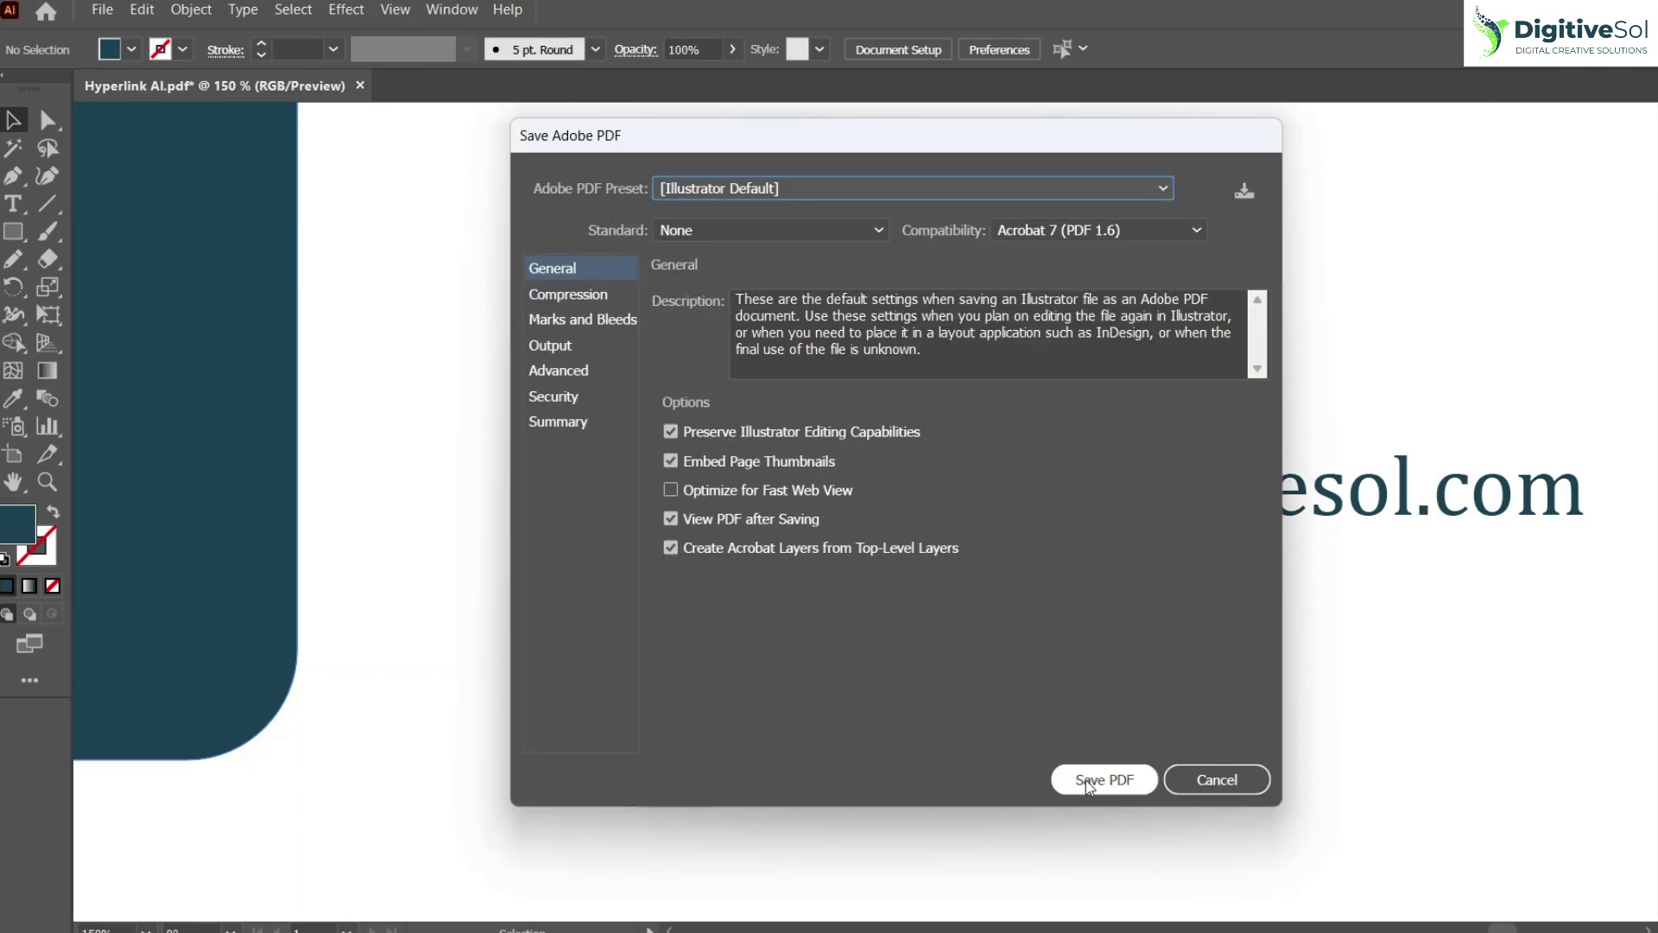
click(1085, 780)
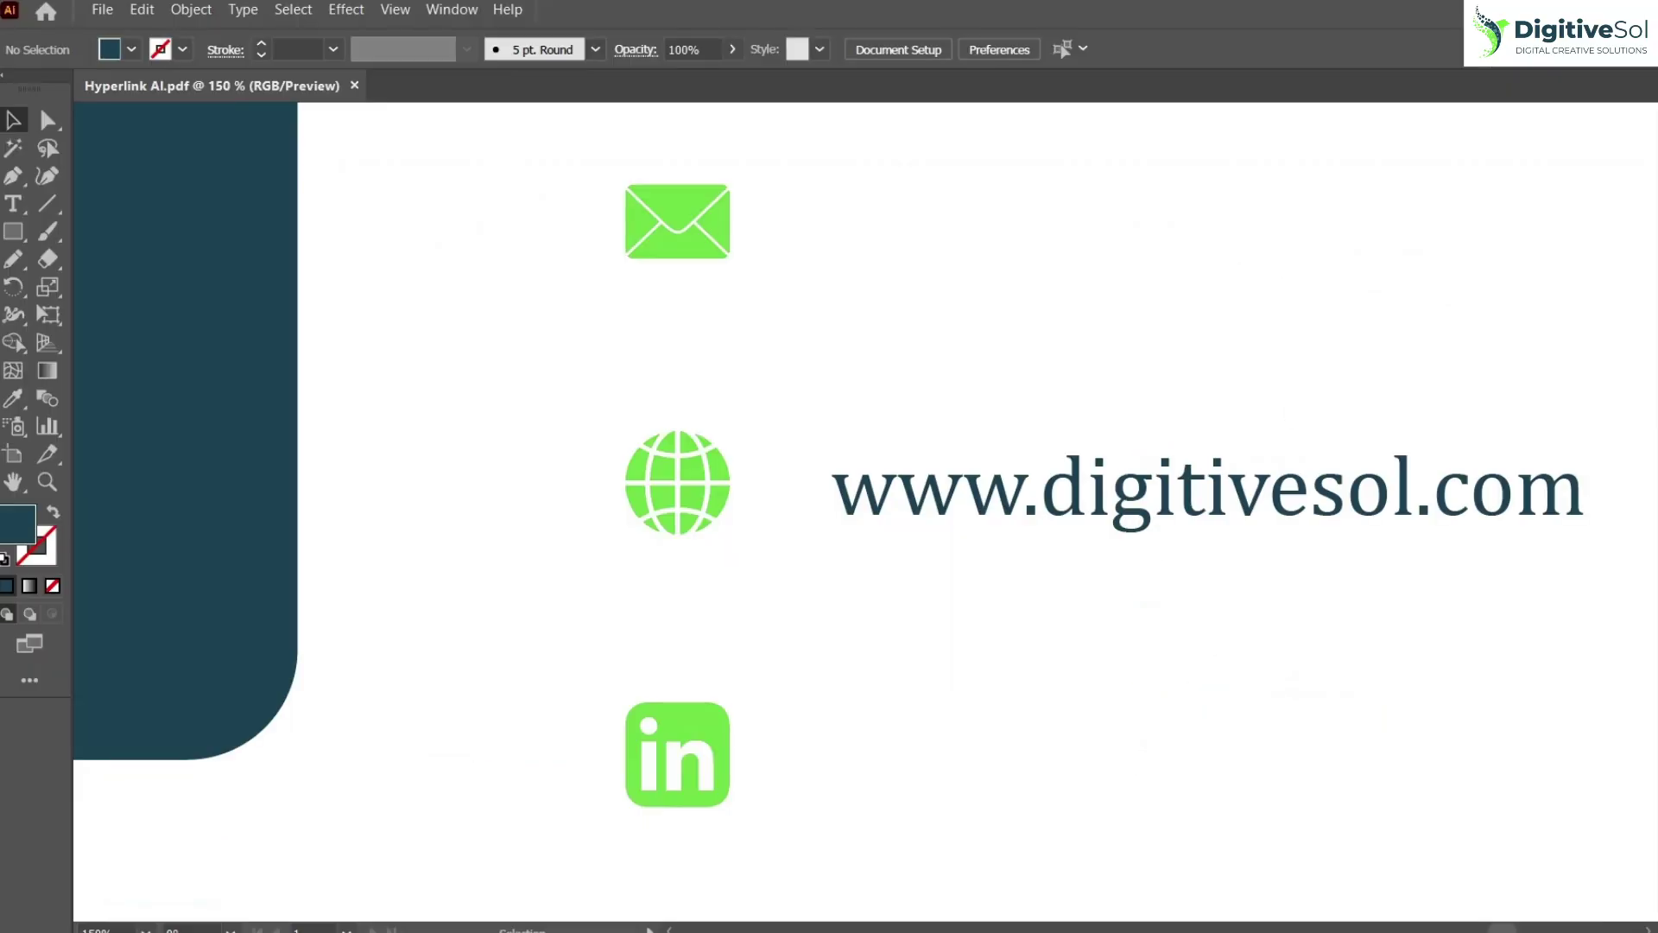
Step: Move the web address text to the white area above the dark panel and delete the name, job title and contact icons
scroll(987, 501, down, 3)
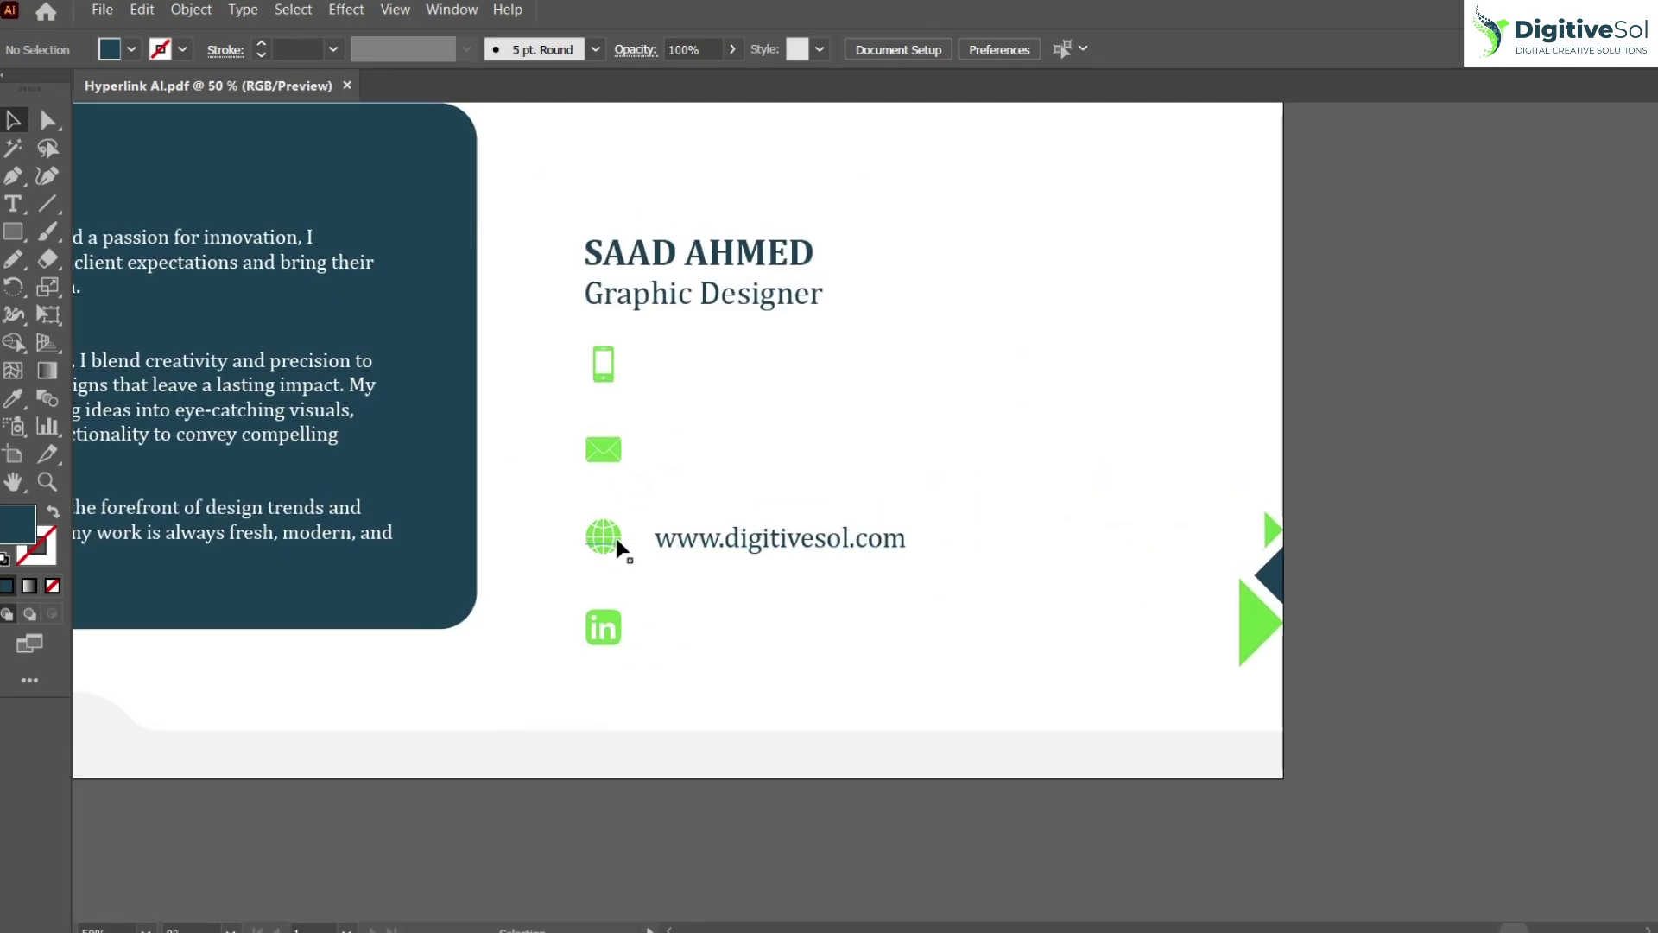
click(842, 606)
ctrl+alt+click(901, 540)
drag(992, 532, 988, 618)
drag(1211, 575, 1365, 607)
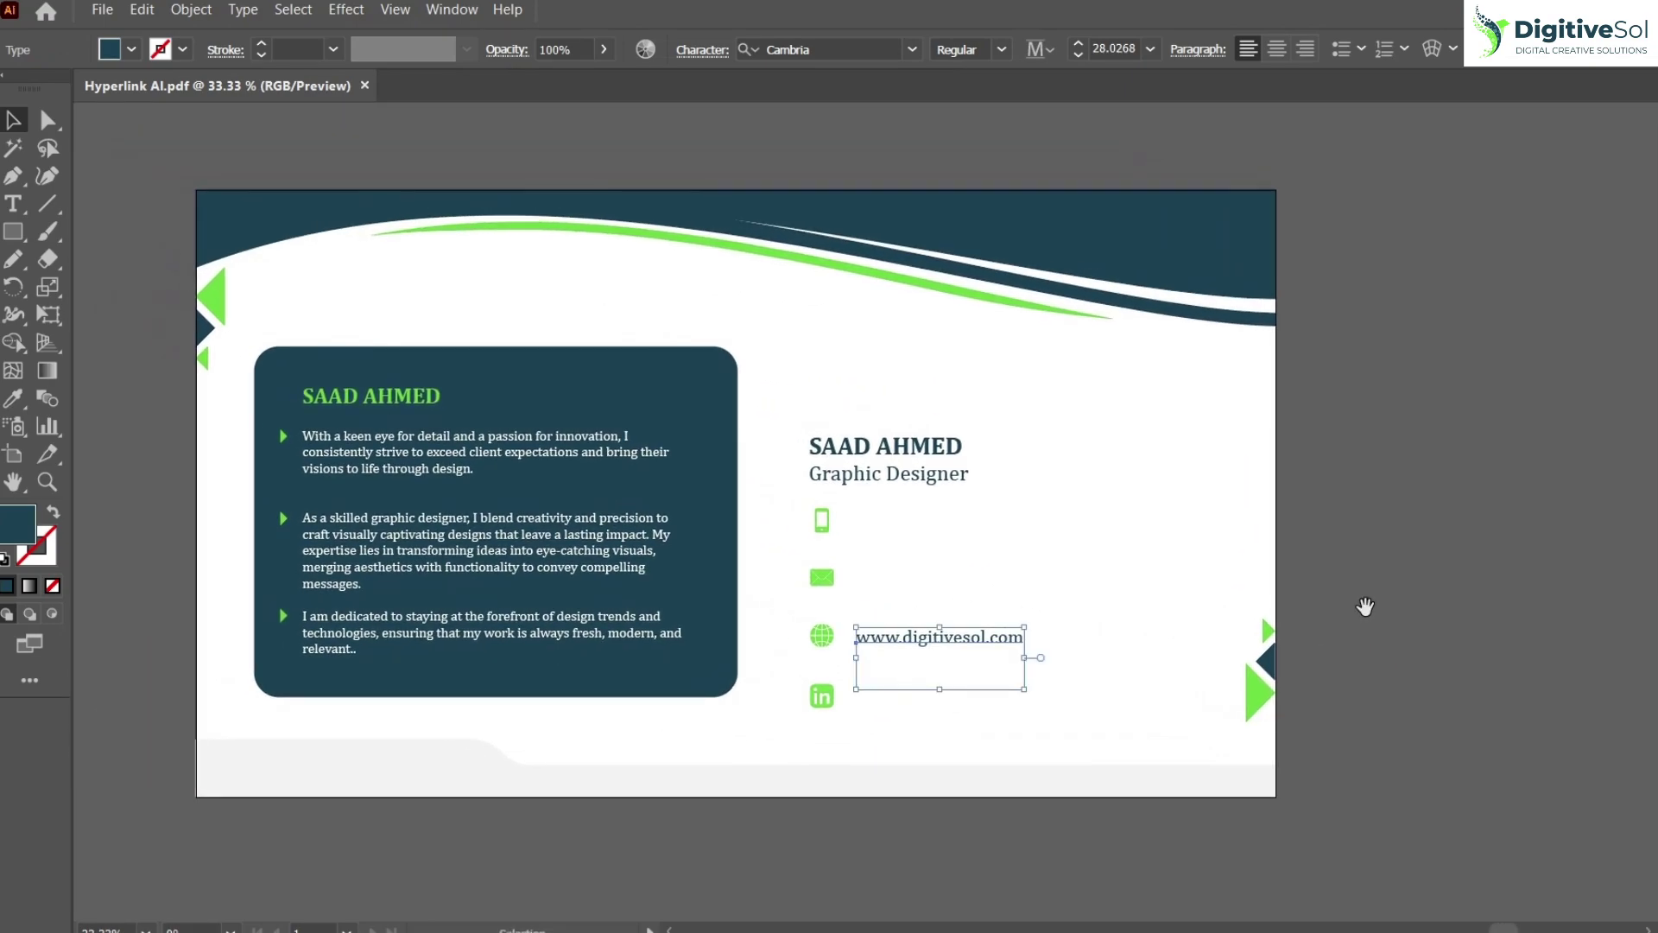
drag(986, 640, 748, 312)
drag(899, 737, 793, 436)
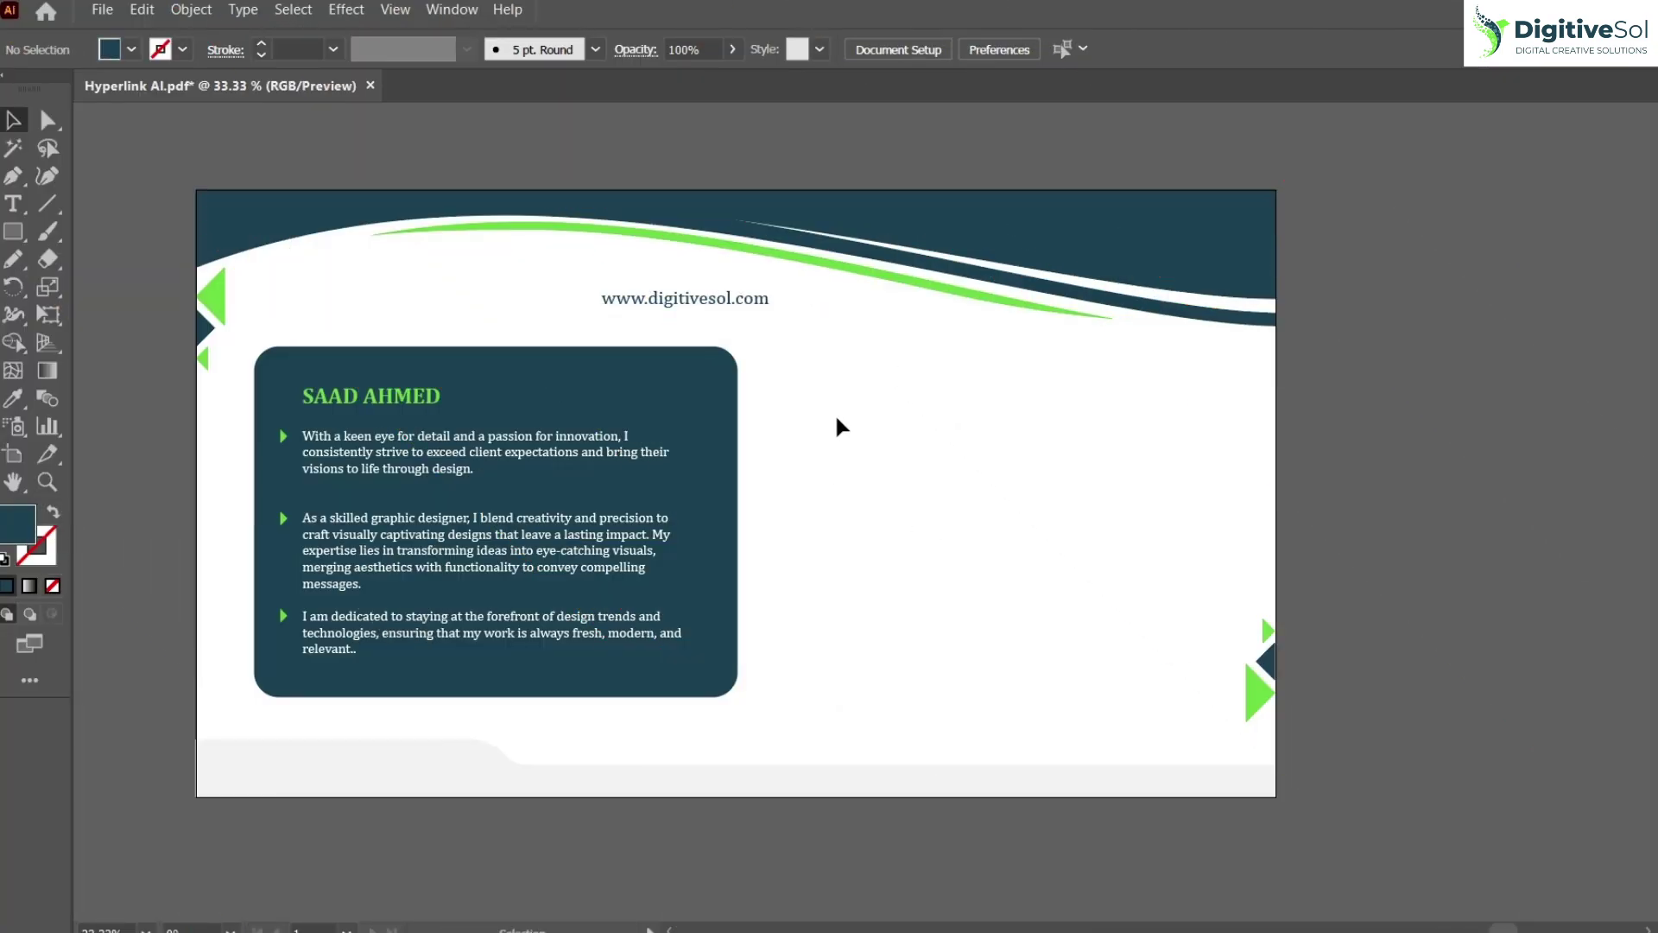
drag(728, 310, 688, 309)
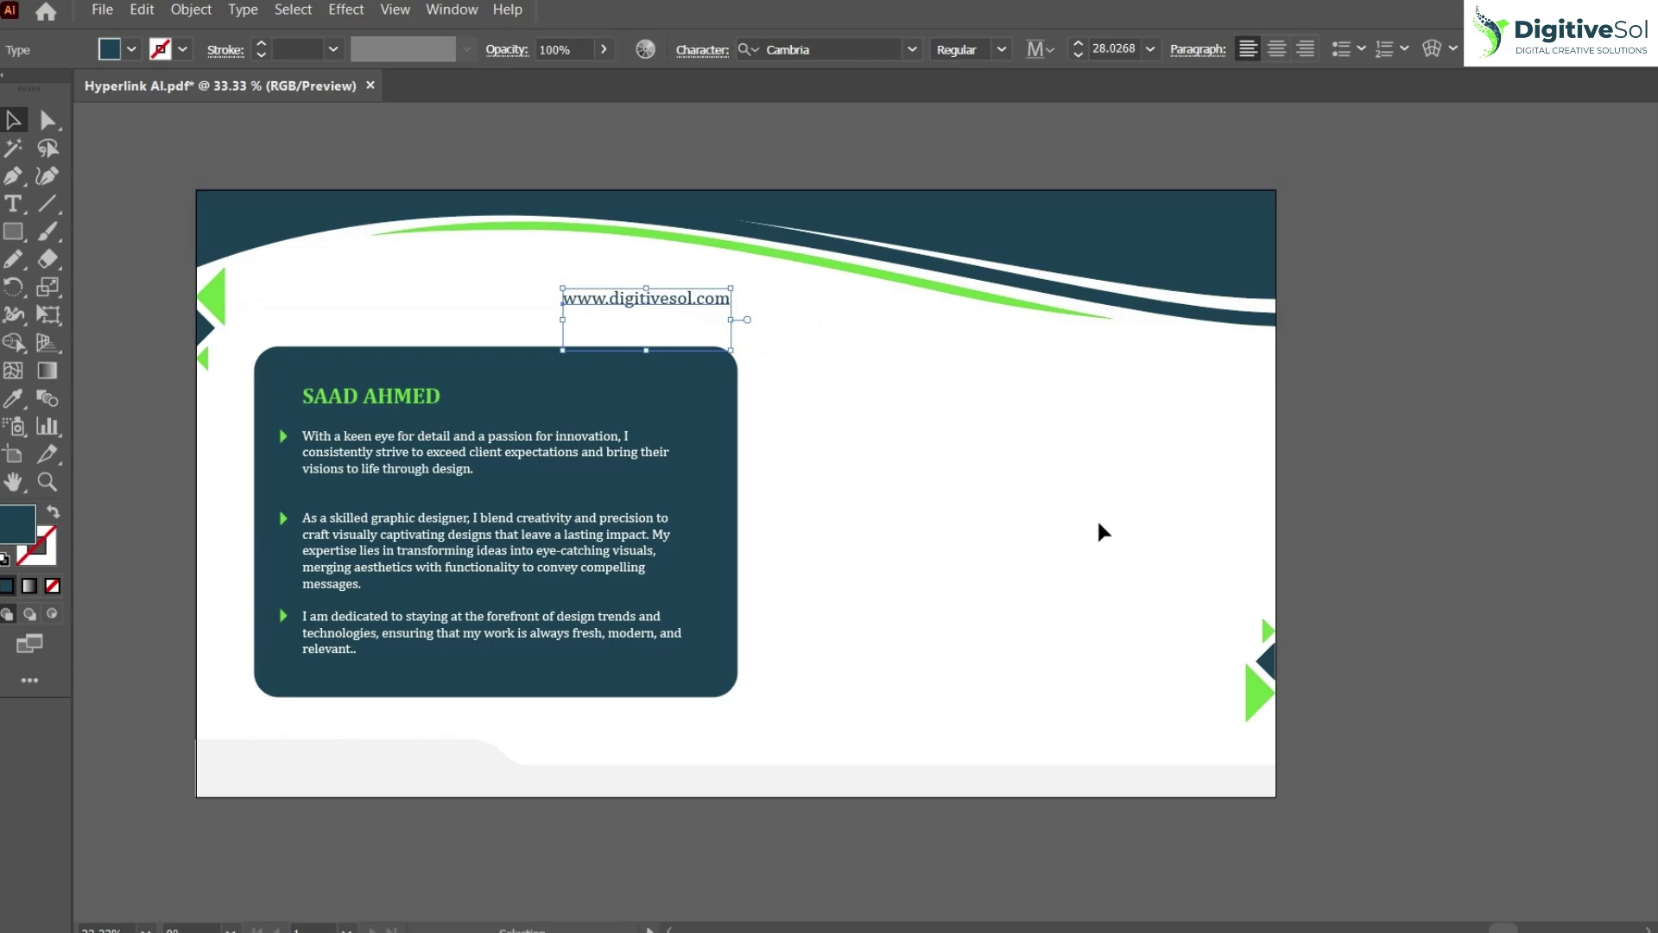
Step: Show all hidden objects to bring back the desk photo on the artboard
click(1191, 543)
key(ctrl+alt+3)
click(1377, 501)
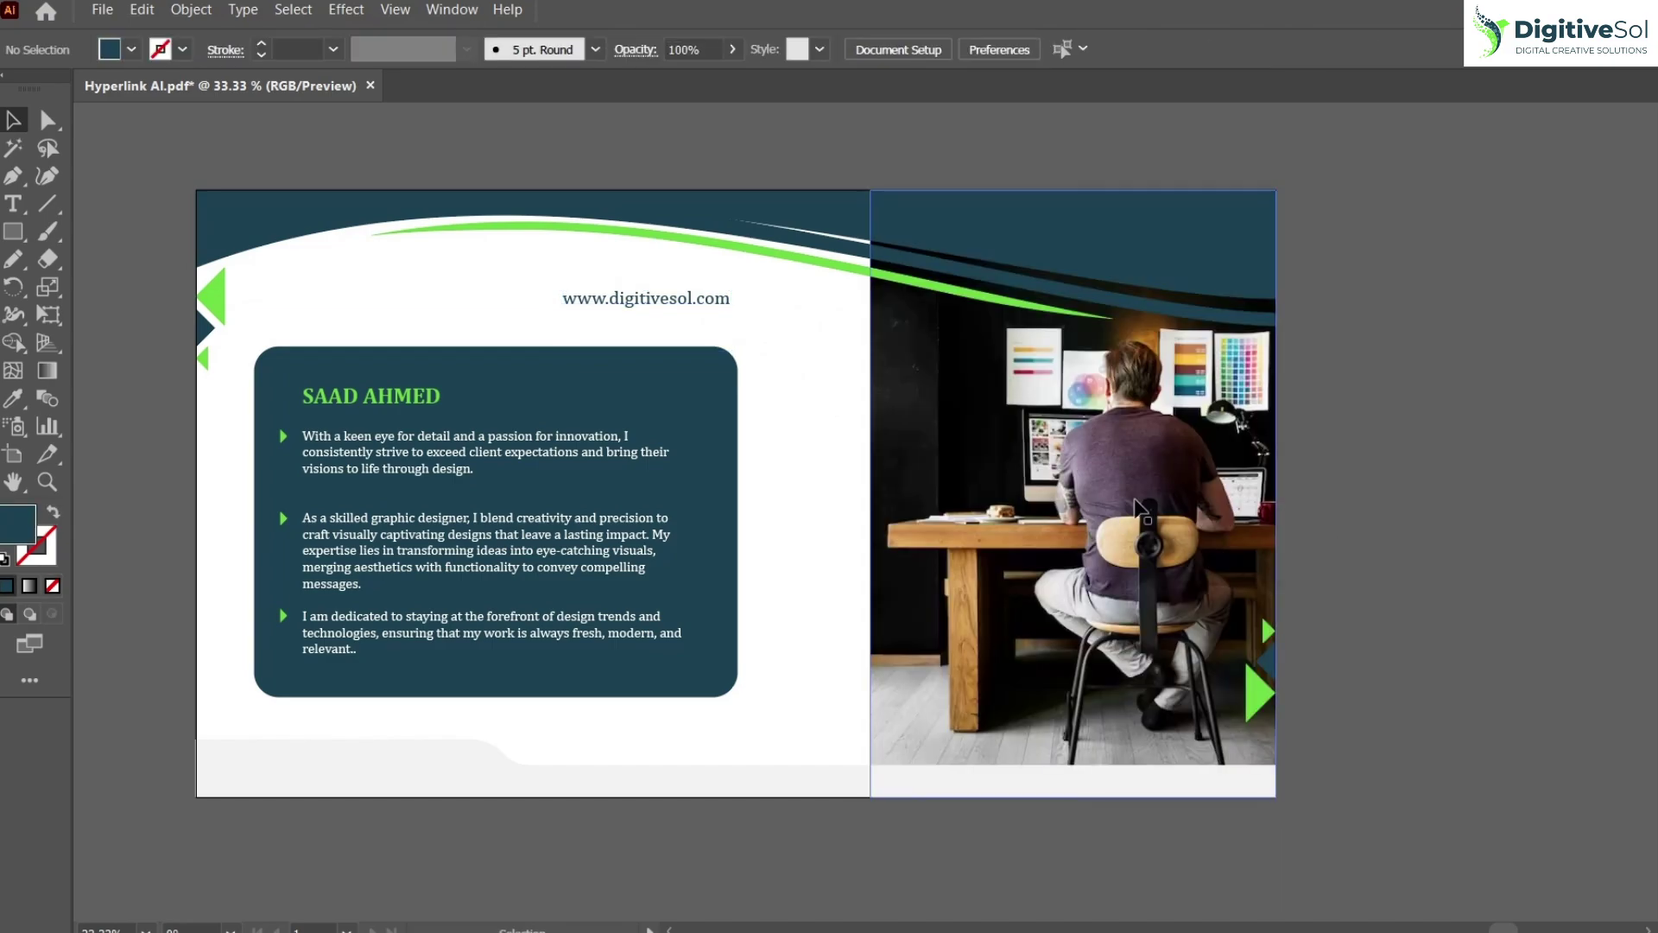
Step: Change the fill colour of the web address text to the teal-green swatch
click(682, 300)
click(132, 50)
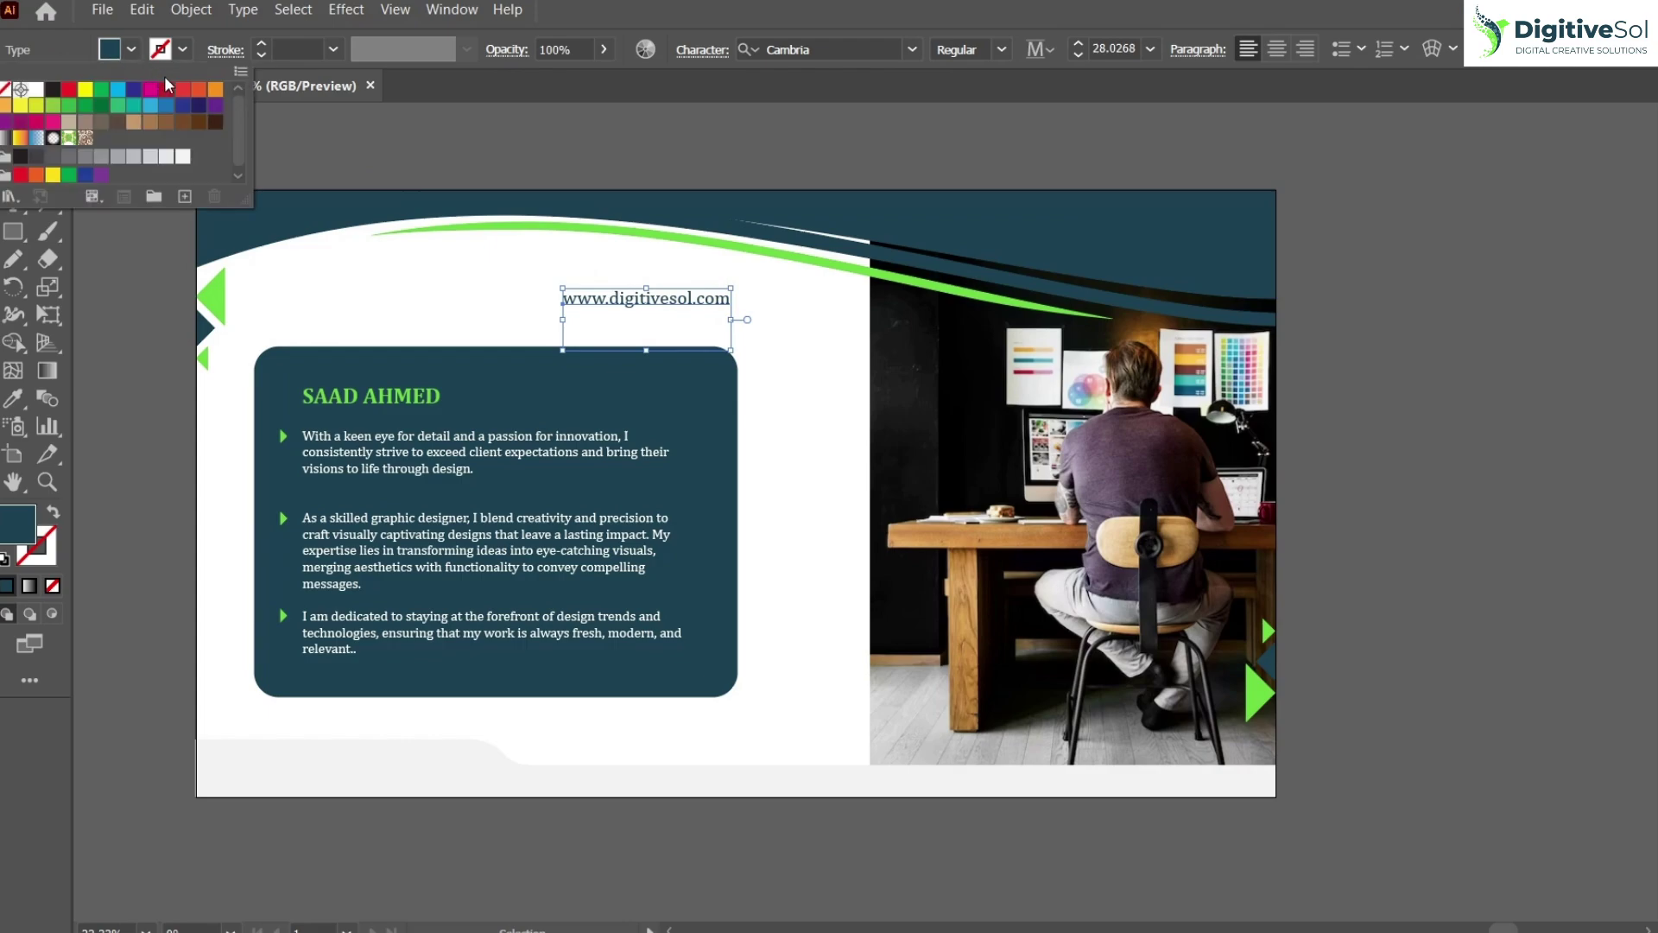
click(127, 113)
Step: Move the teal web address text onto the desk photo and stretch it in width and height to cover the image
drag(650, 313, 1283, 567)
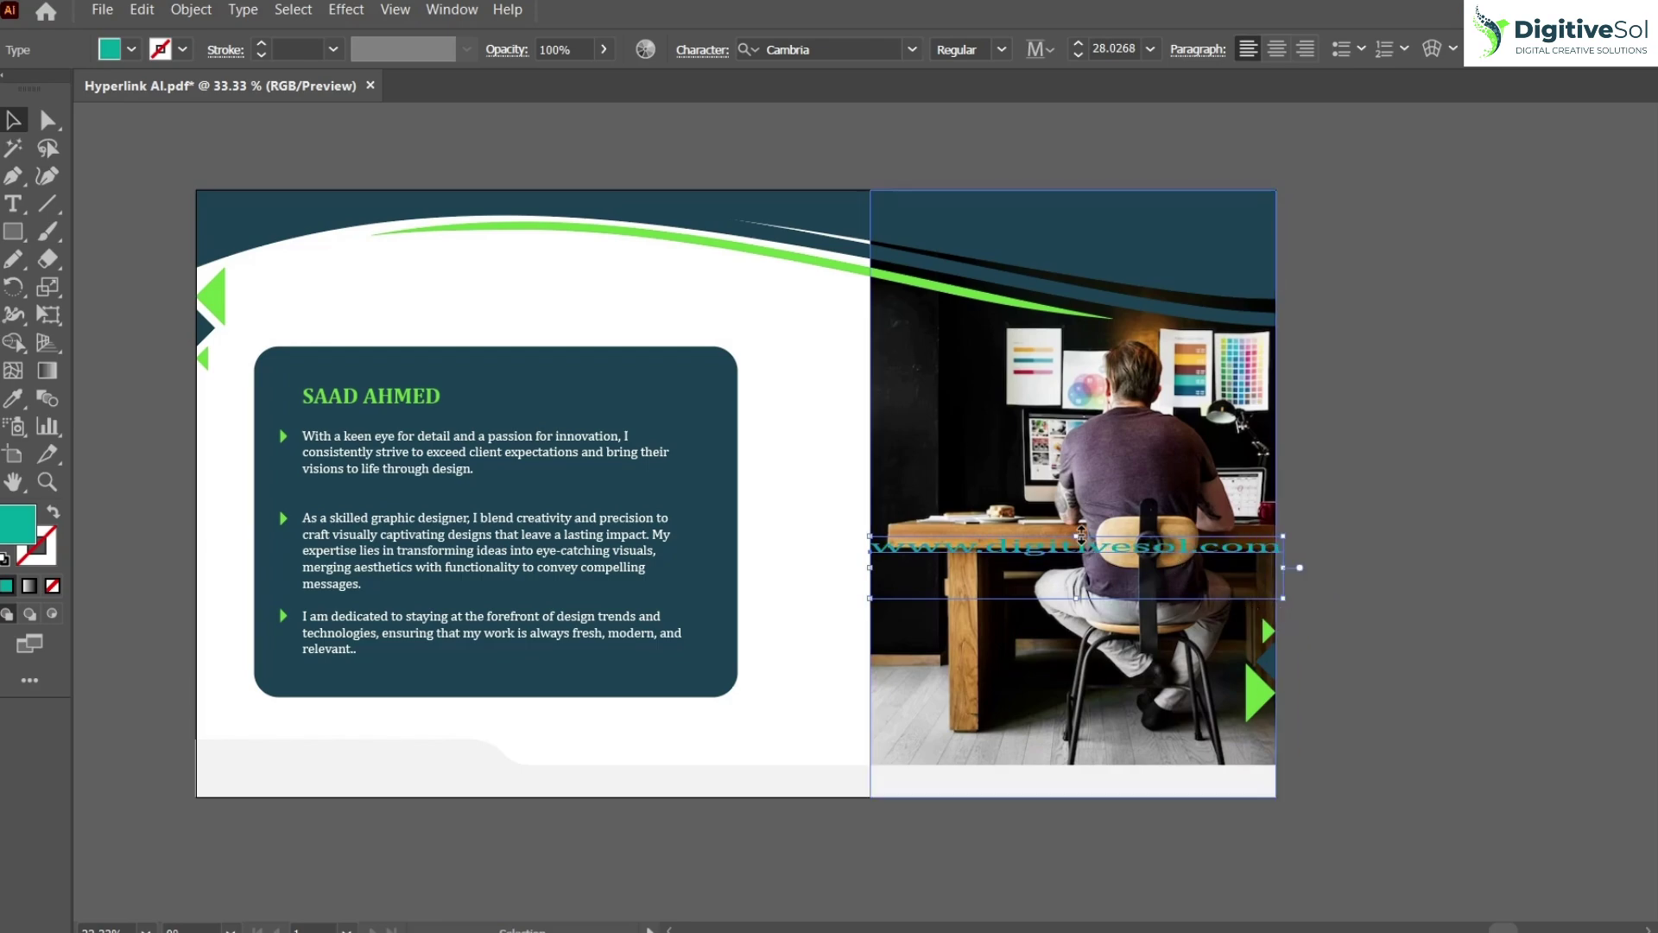
drag(1080, 535, 1077, 198)
drag(1099, 335, 1099, 435)
drag(1079, 302, 1076, 207)
drag(1110, 437, 1170, 501)
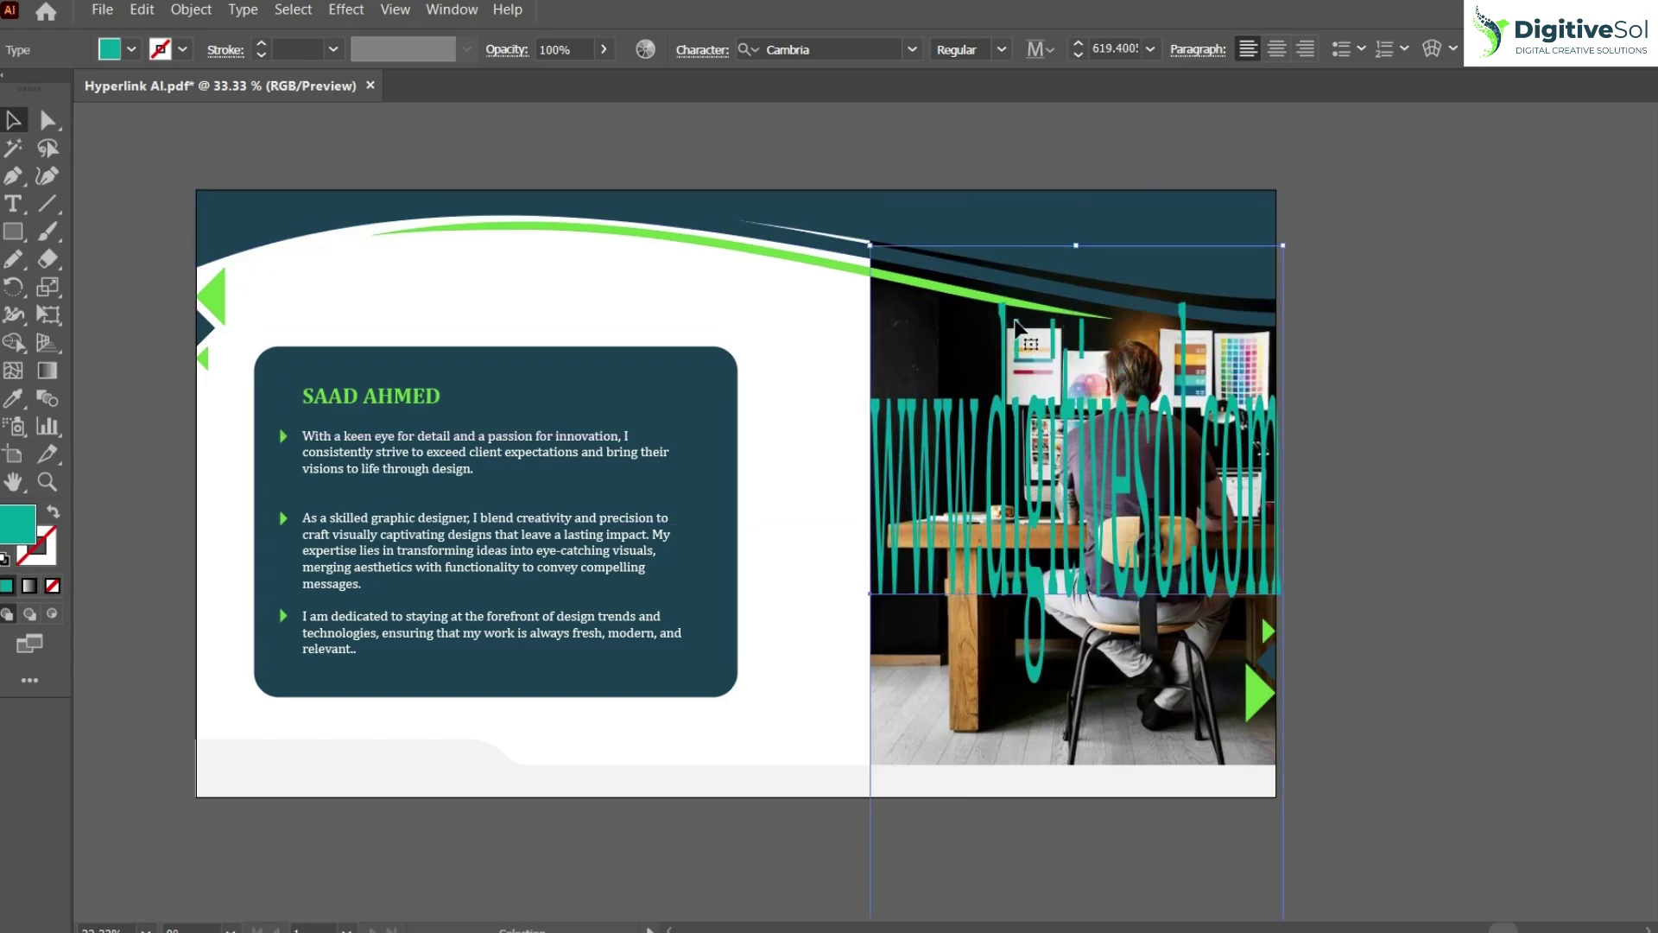
Step: Set the opacity of the stretched web address text over the desk photo to 0% and deselect it
click(575, 52)
text(0)
key(Return)
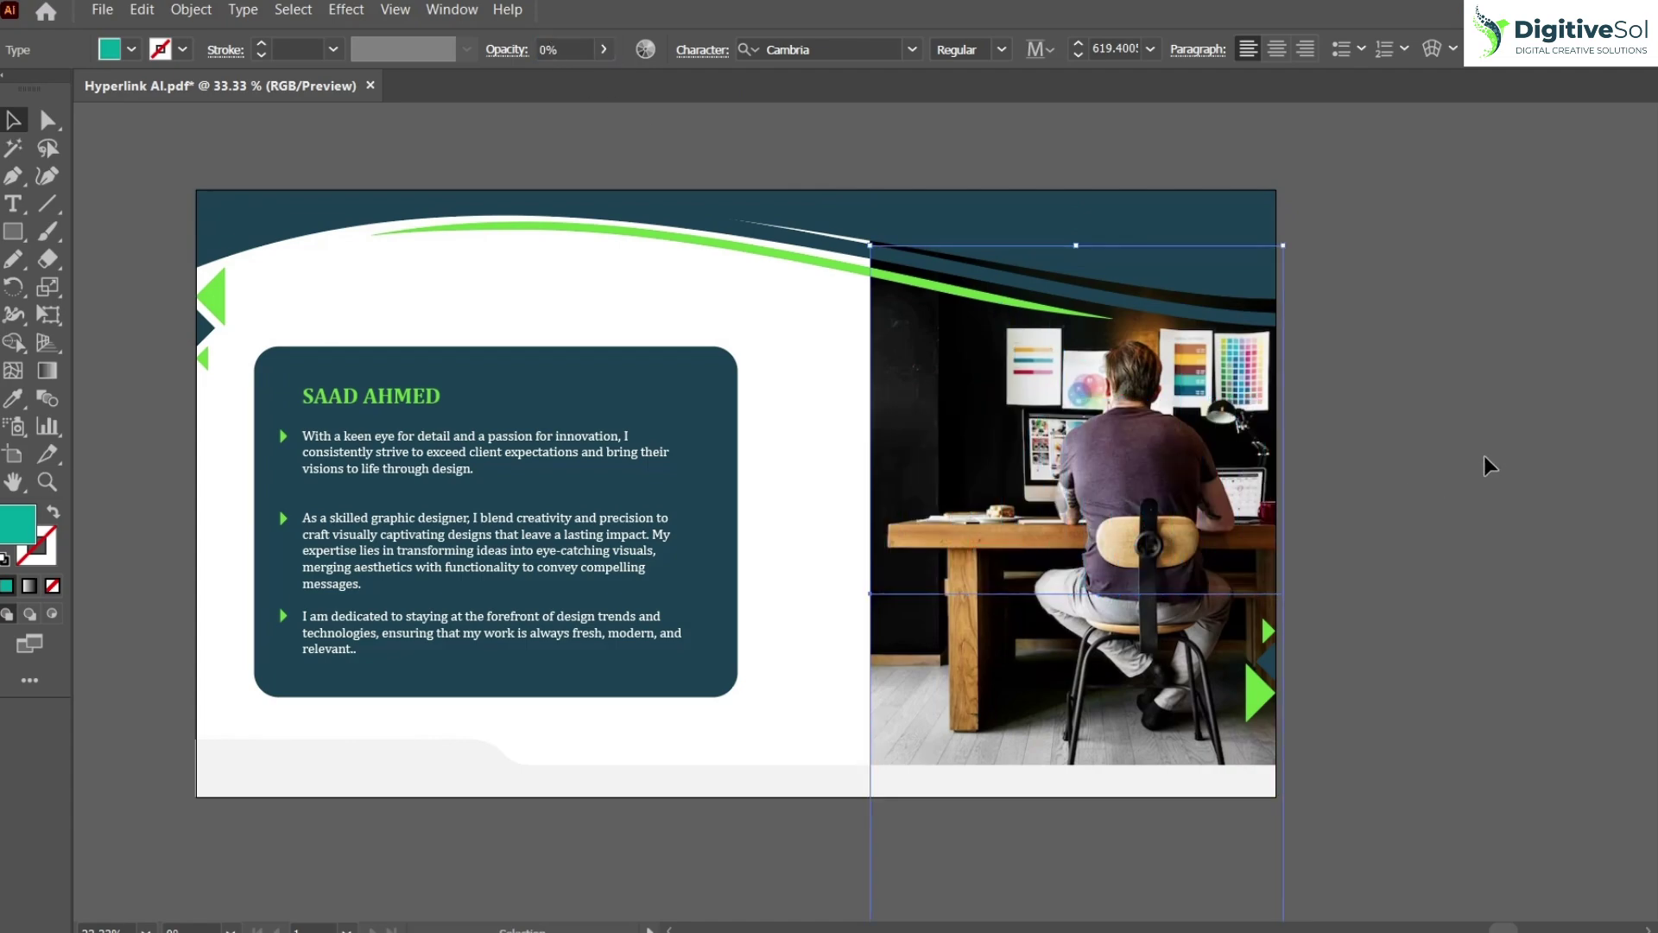
click(1484, 456)
Step: Save a copy of the document as an Adobe PDF named Hyperlink AI1 in the Hyperlink AI folder
click(112, 11)
click(180, 233)
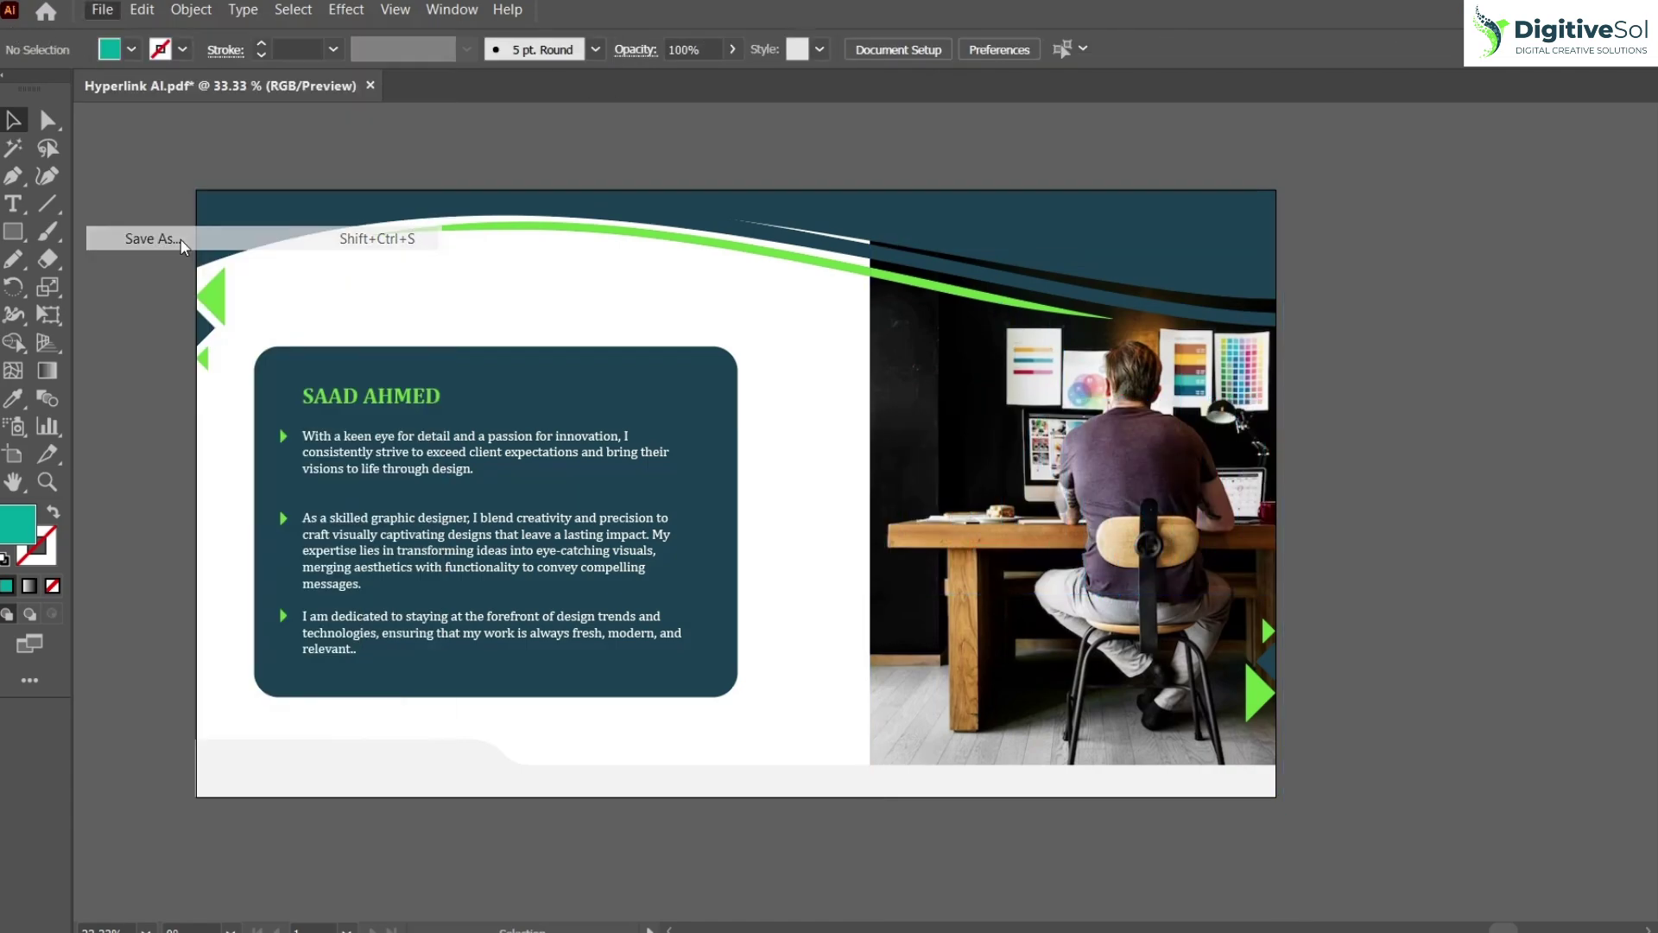
click(429, 666)
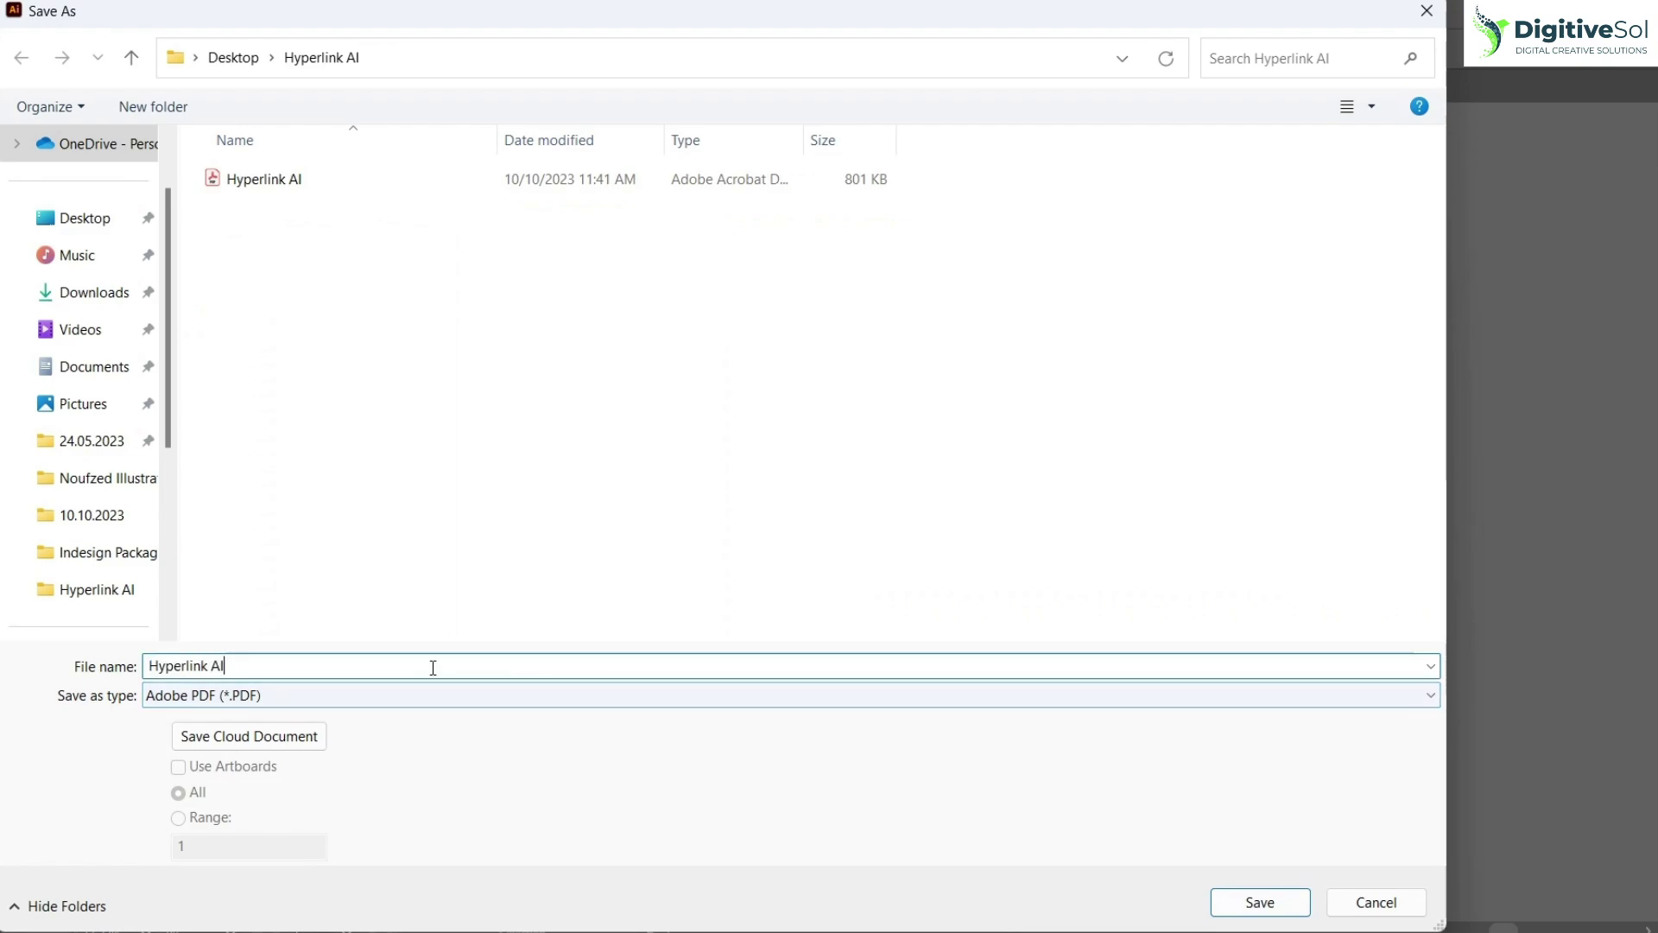
text(1)
click(1251, 903)
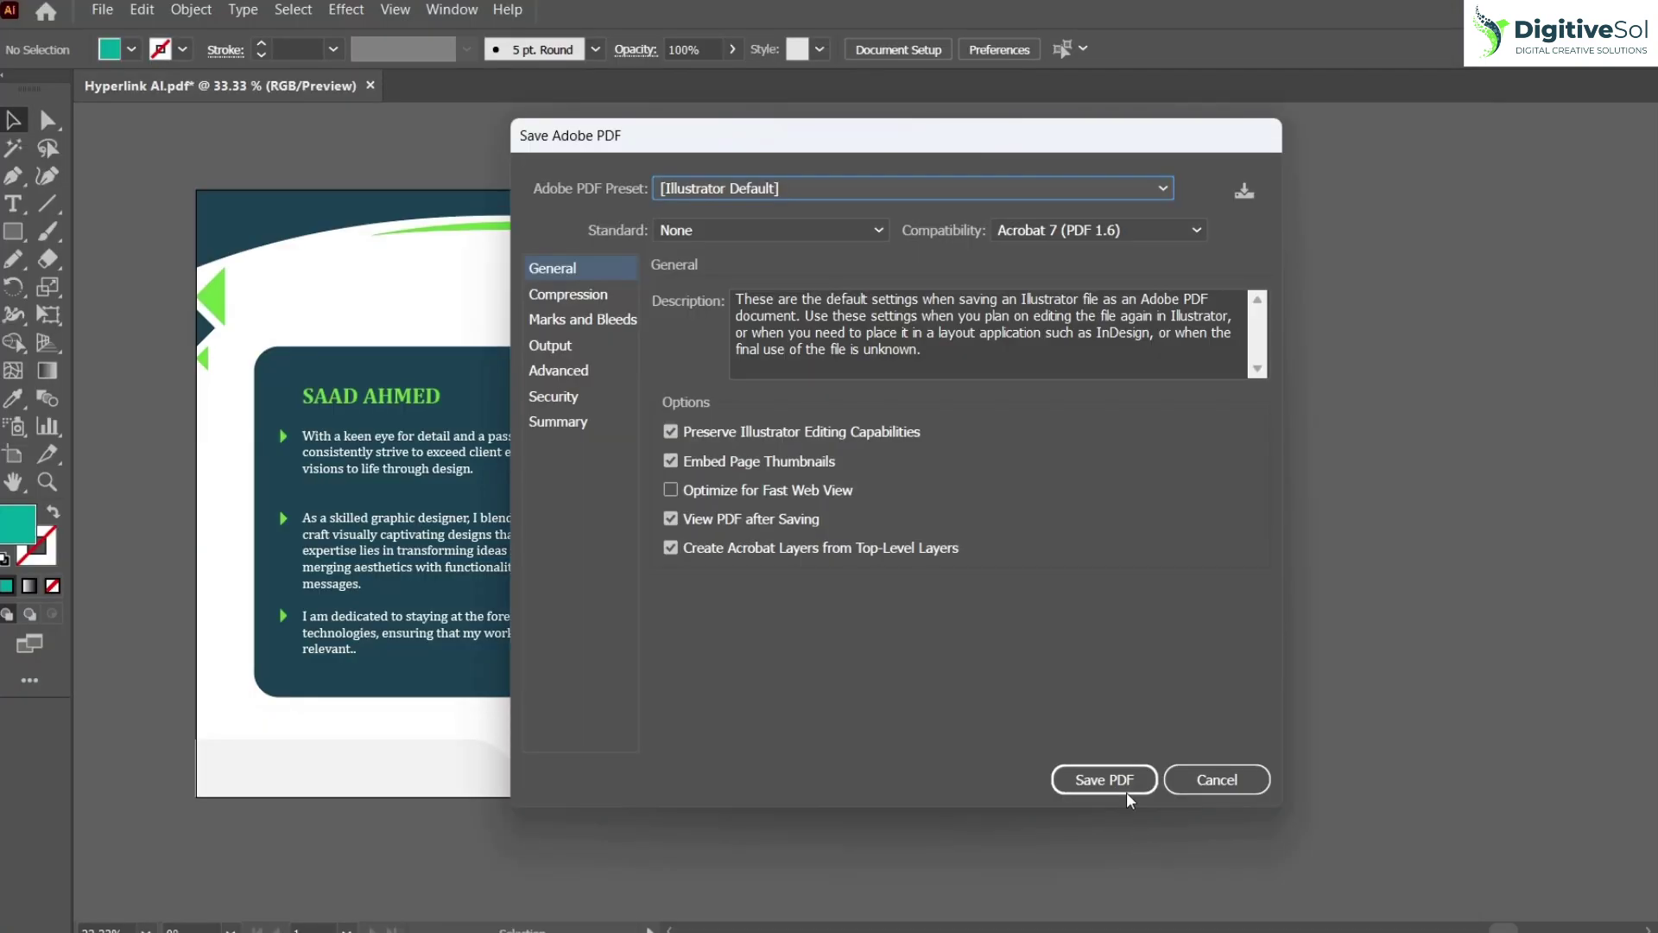
click(1123, 788)
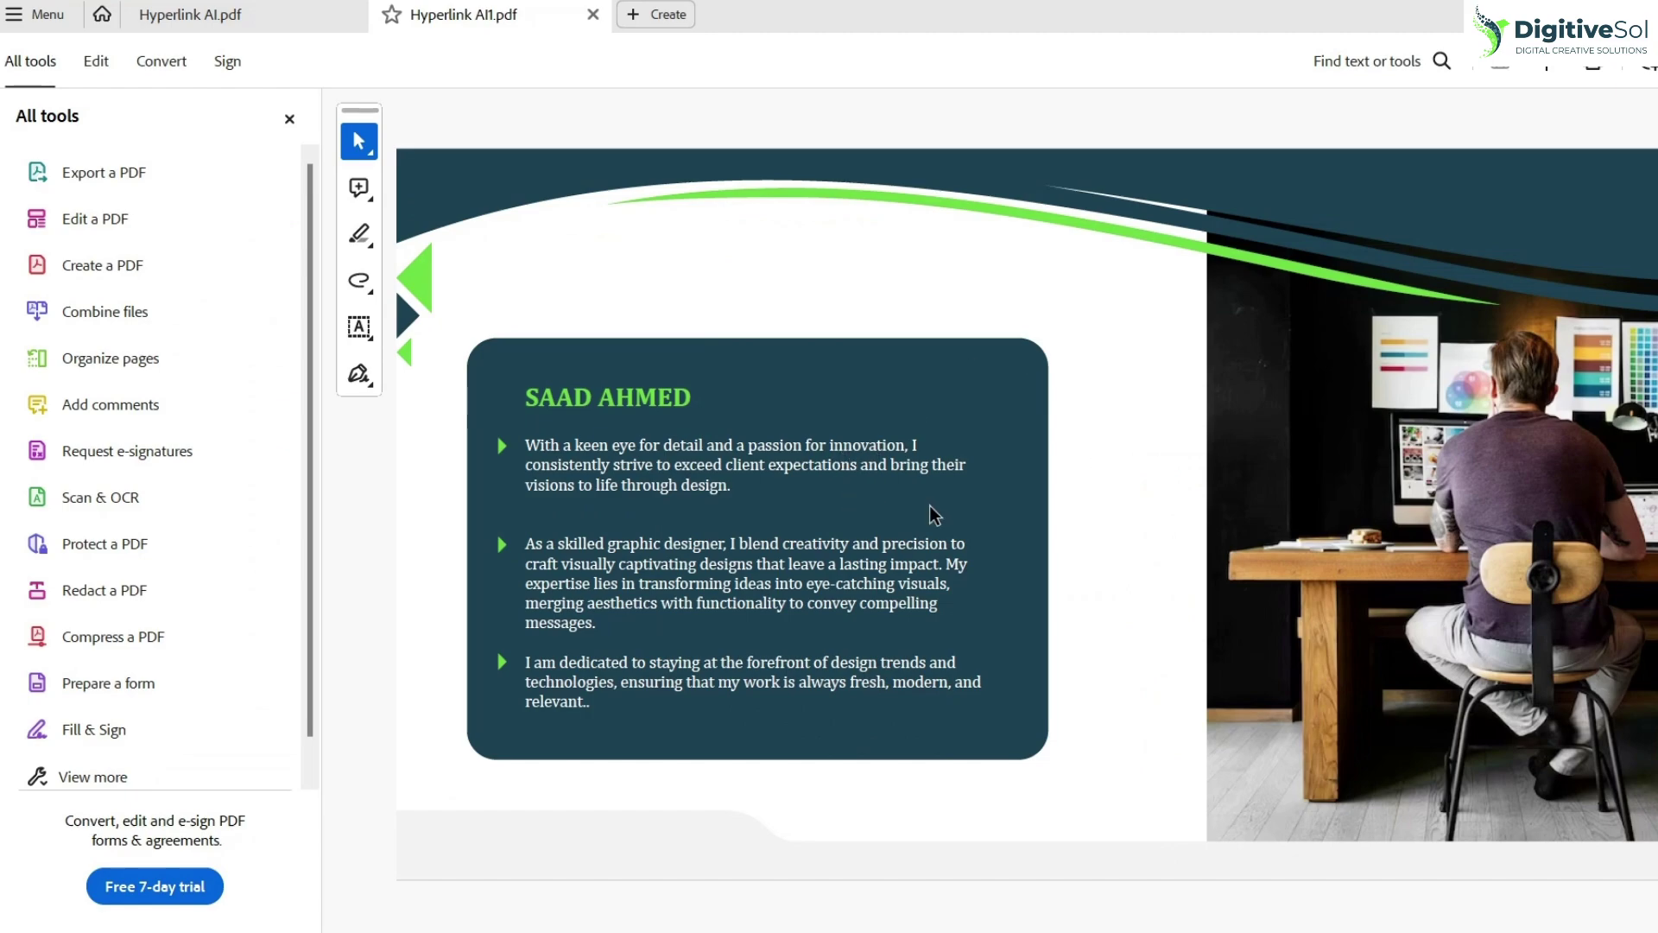
Step: Switch to Hyperlink AI1.pdf in Acrobat, follow the web link over the desk photo, and close the opened browser page
mouse_move(1459, 536)
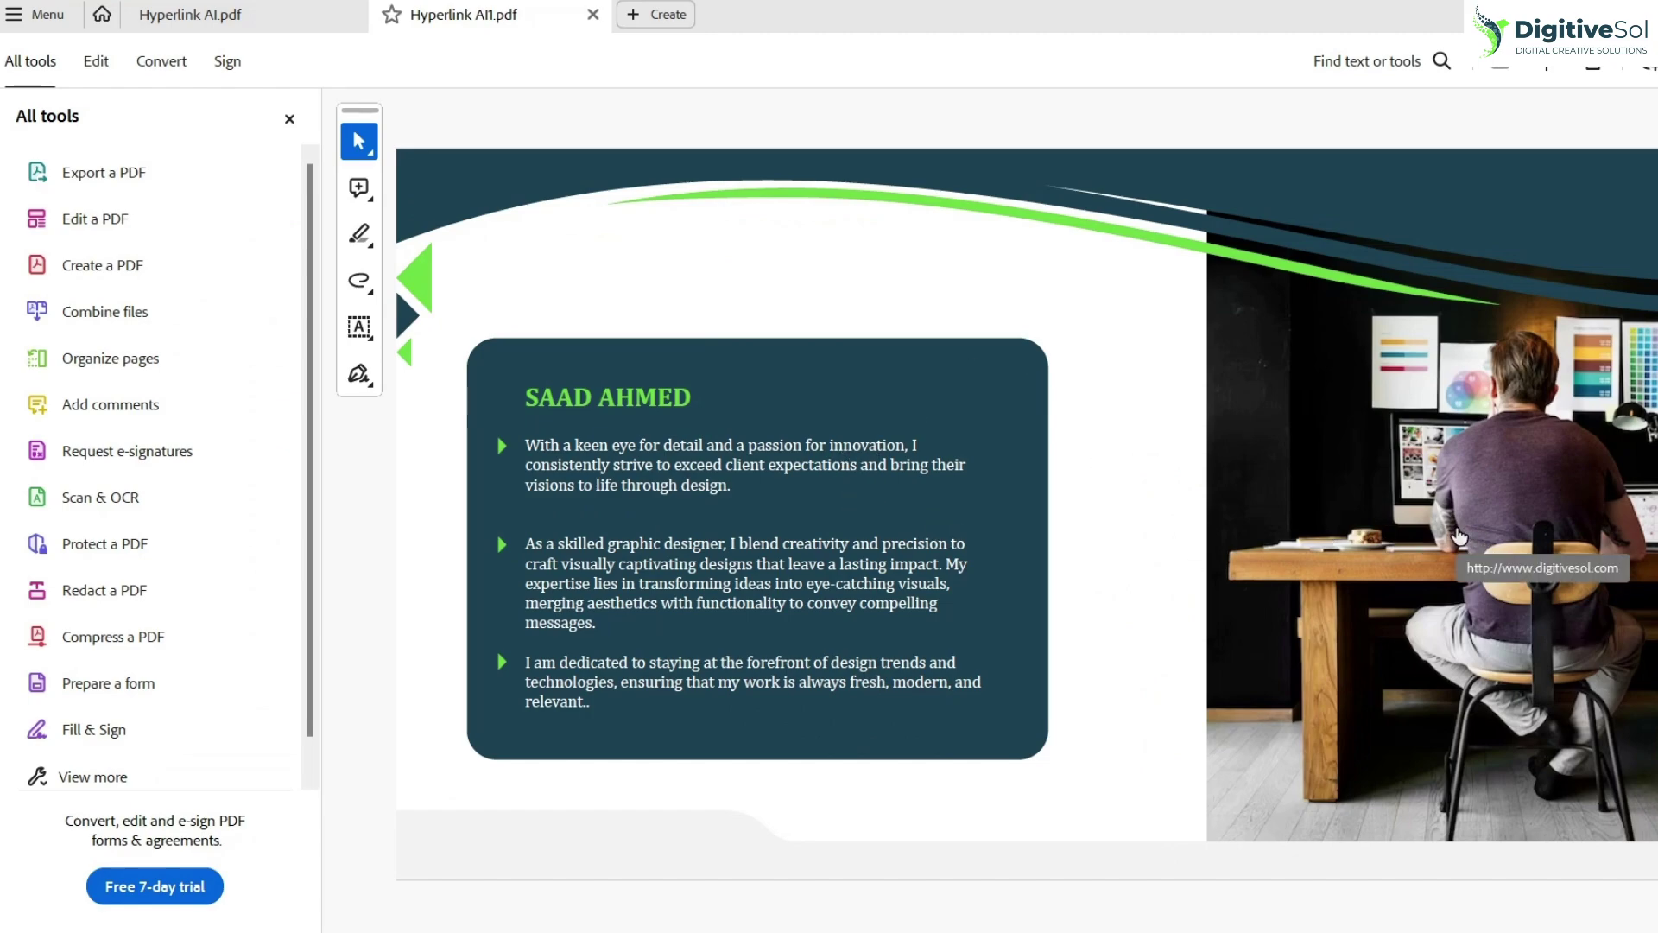
click(1459, 546)
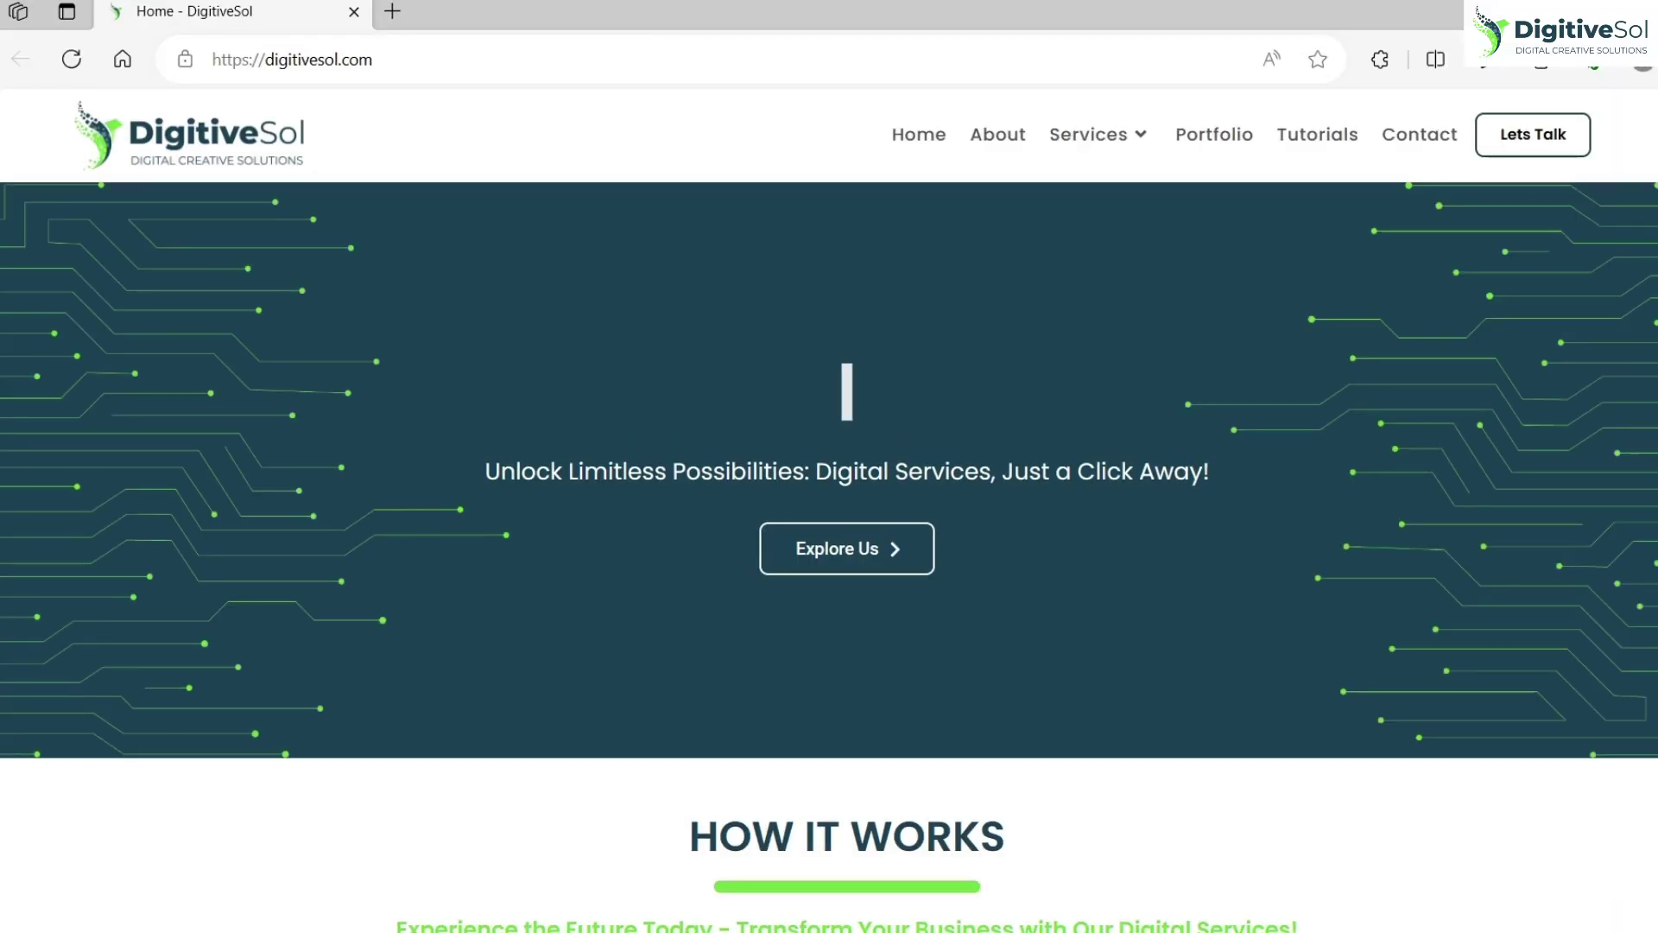
click(1624, 12)
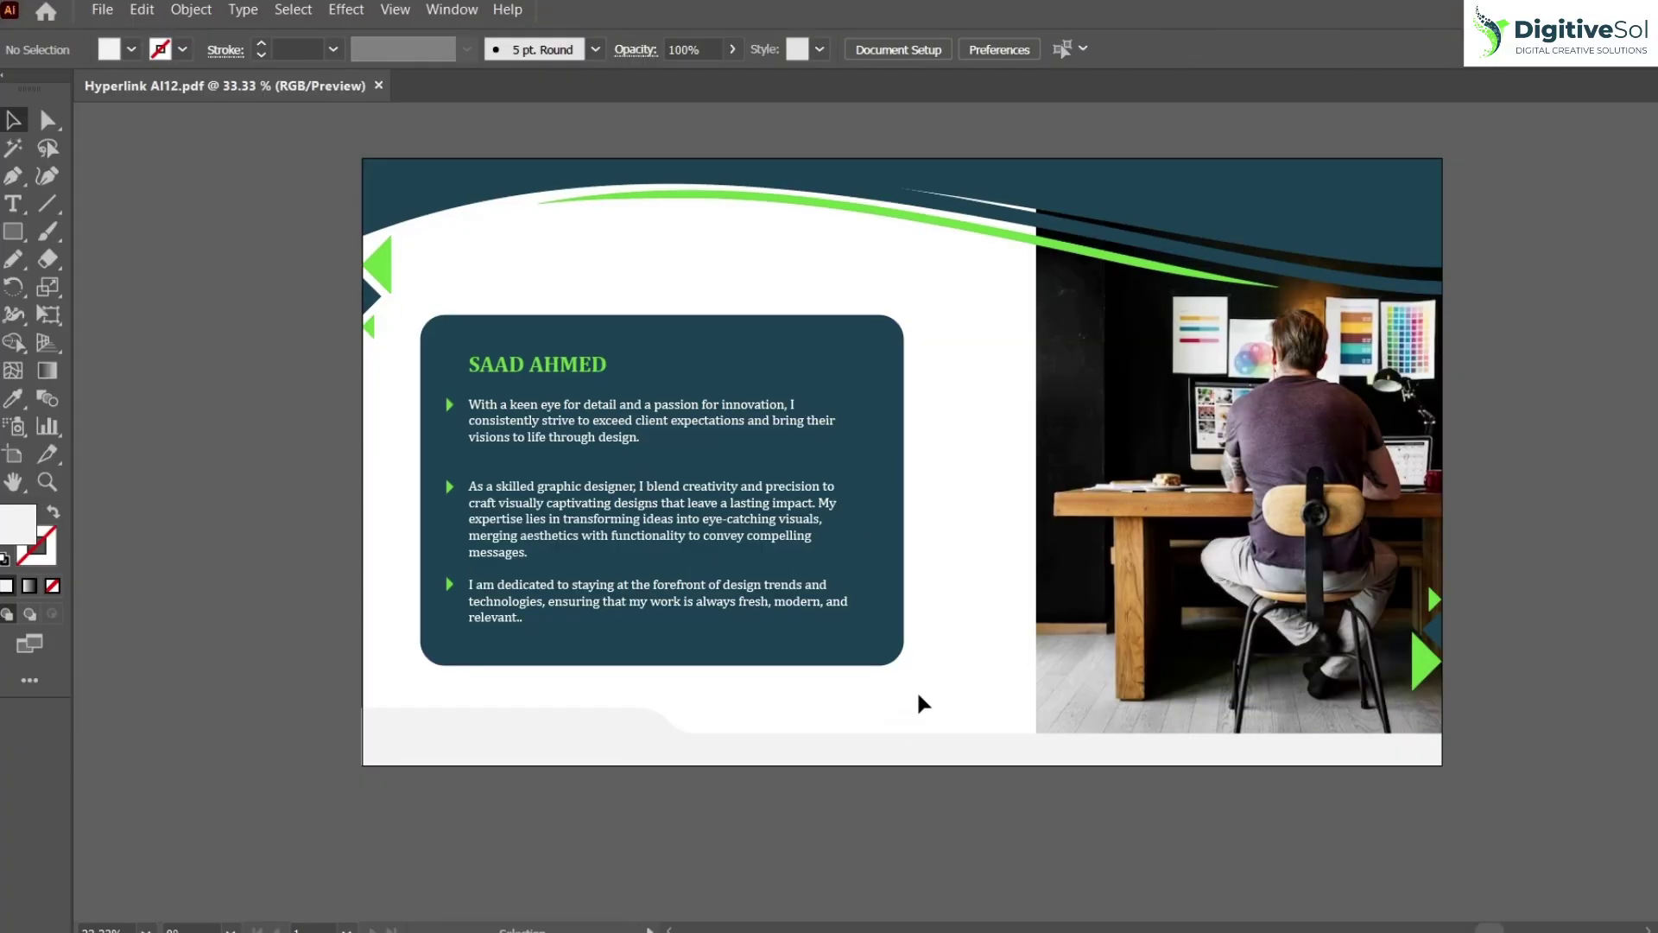